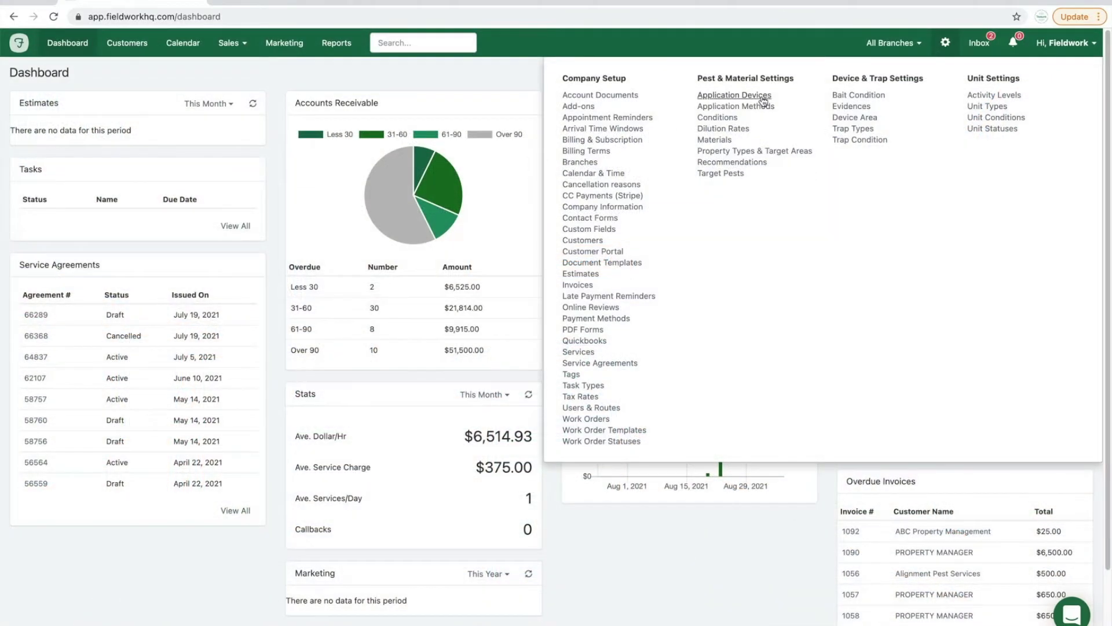
# Open the Application Device Types settings page from the settings menu.
pyautogui.click(762, 98)
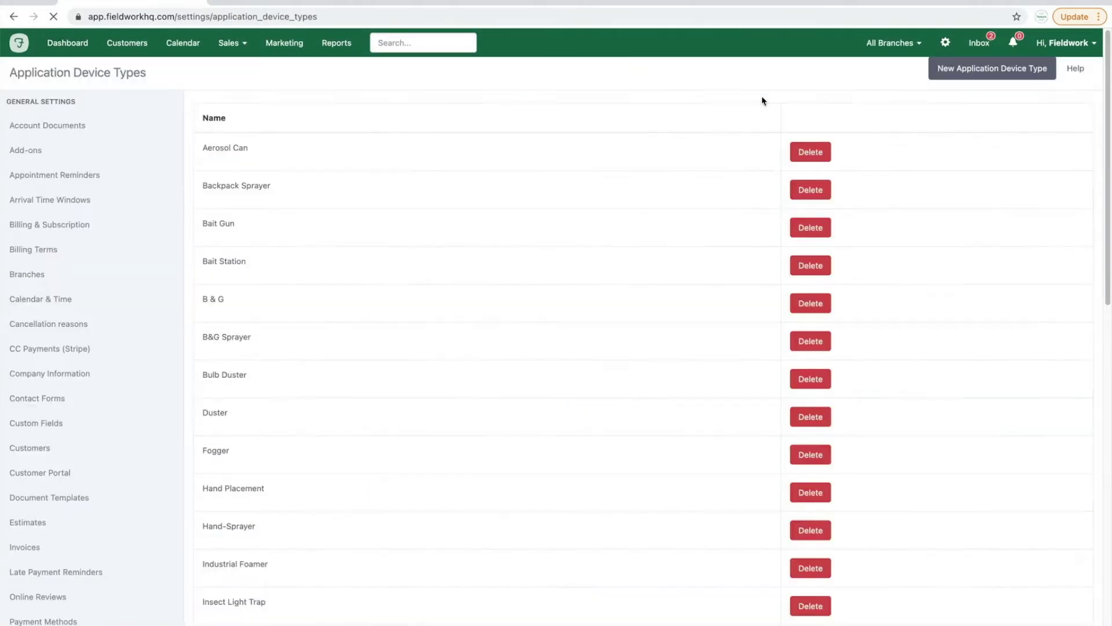
# Delete the None application device type.
pyautogui.scroll(-7, 710, 204)
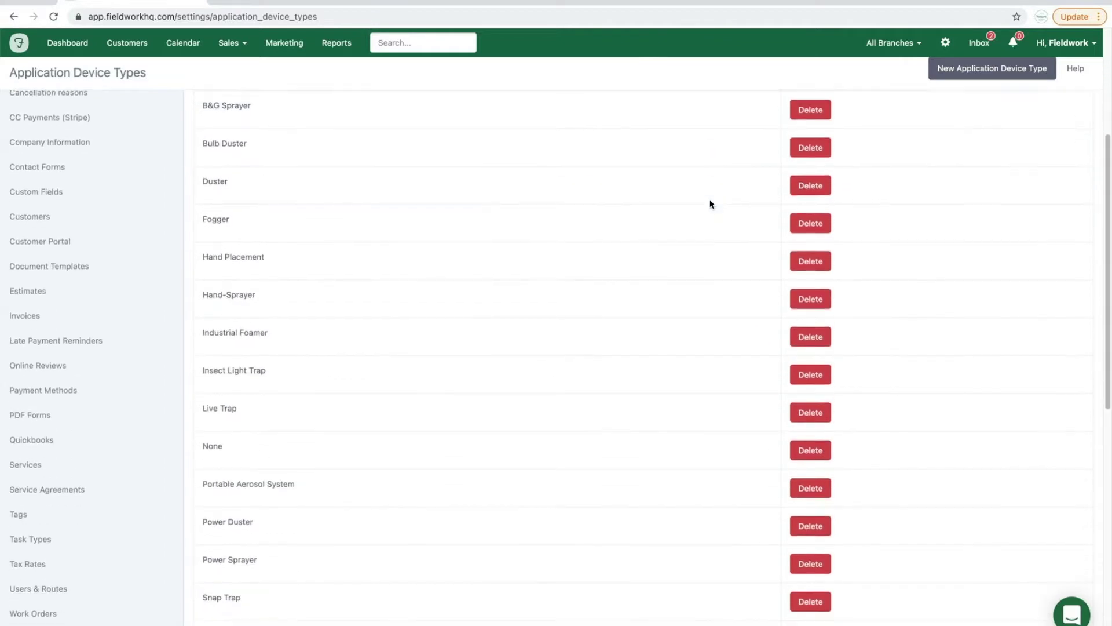
pyautogui.scroll(-2, 710, 204)
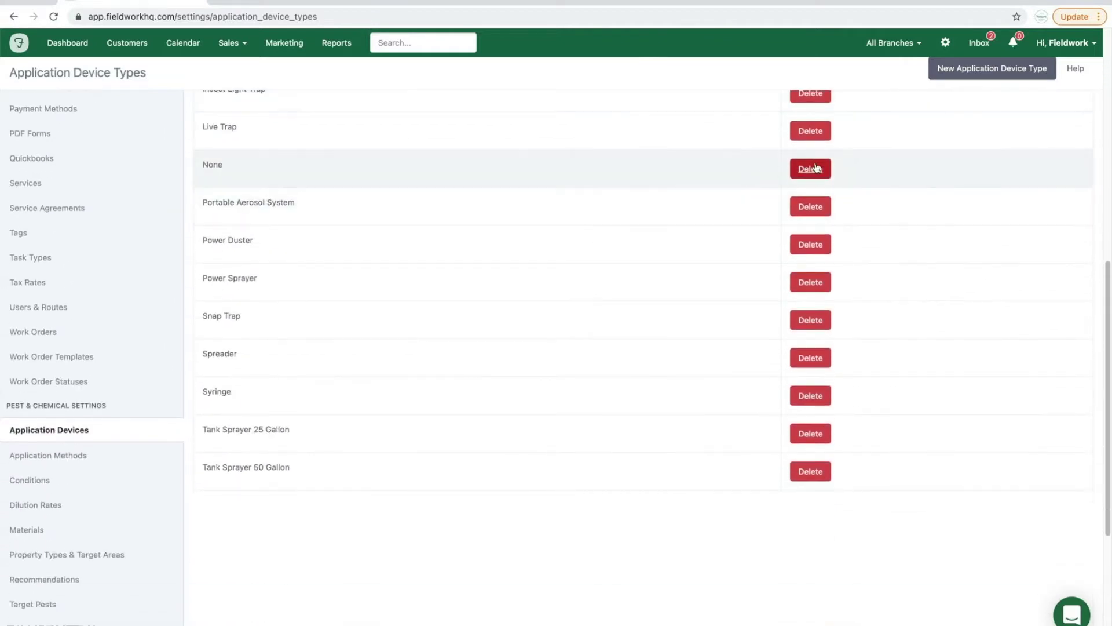
pyautogui.click(814, 172)
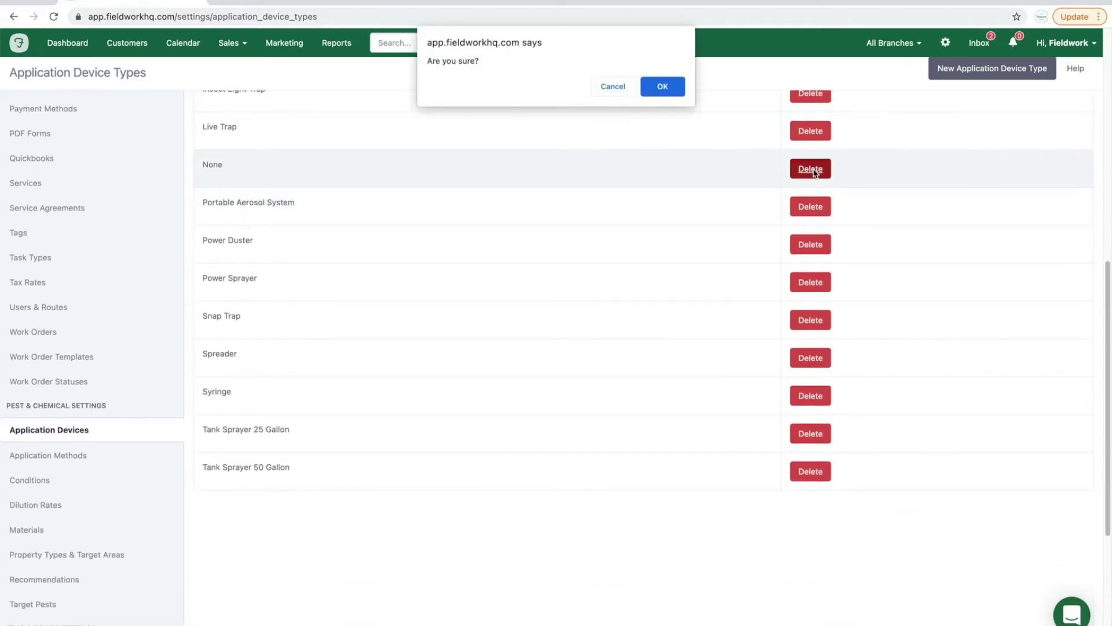
pyautogui.click(659, 92)
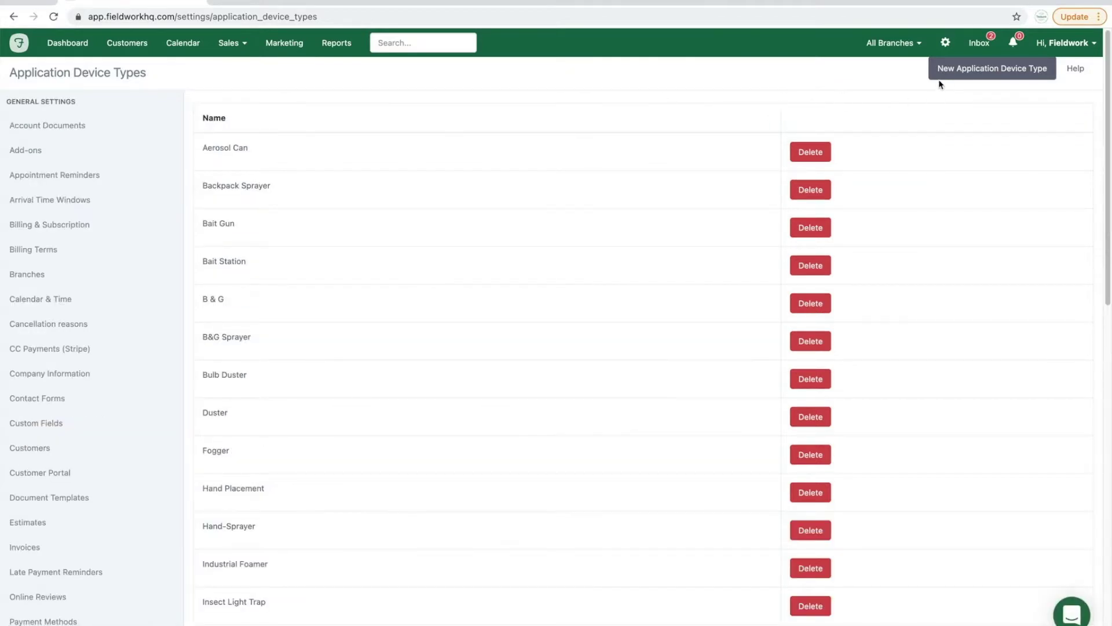
# Create a new application device type named Hand-Sprayer.
pyautogui.click(989, 76)
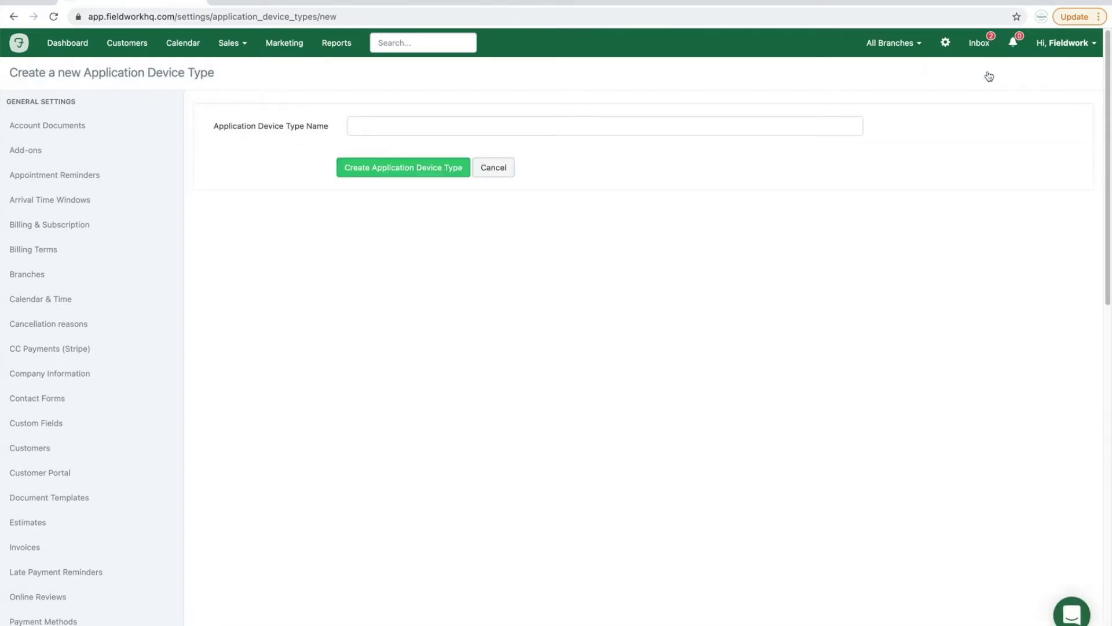
pyautogui.click(663, 126)
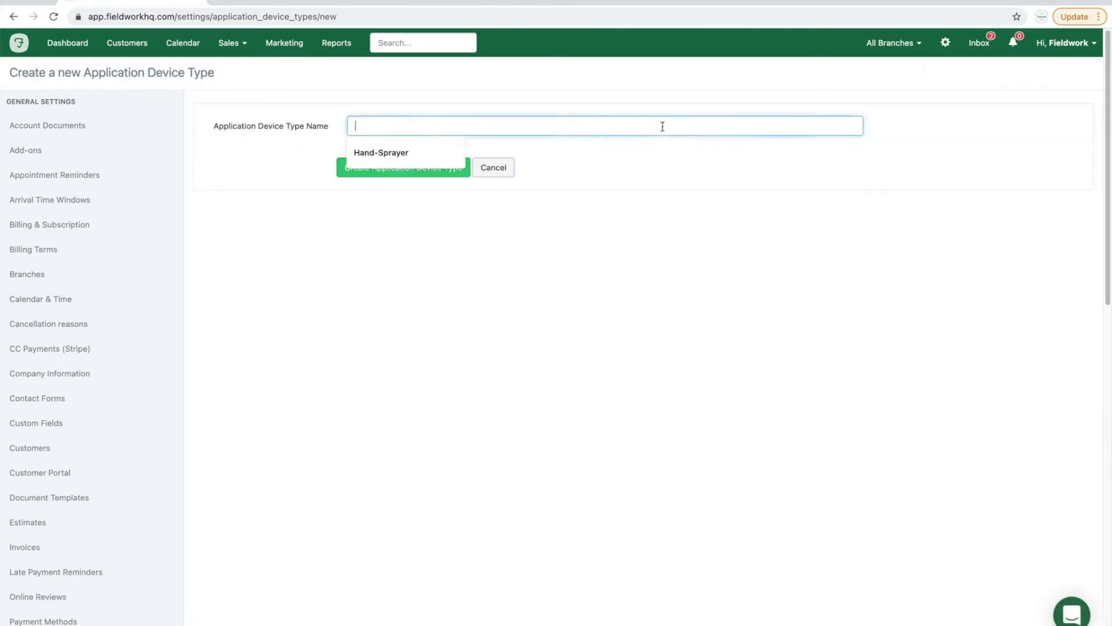
pyautogui.click(449, 155)
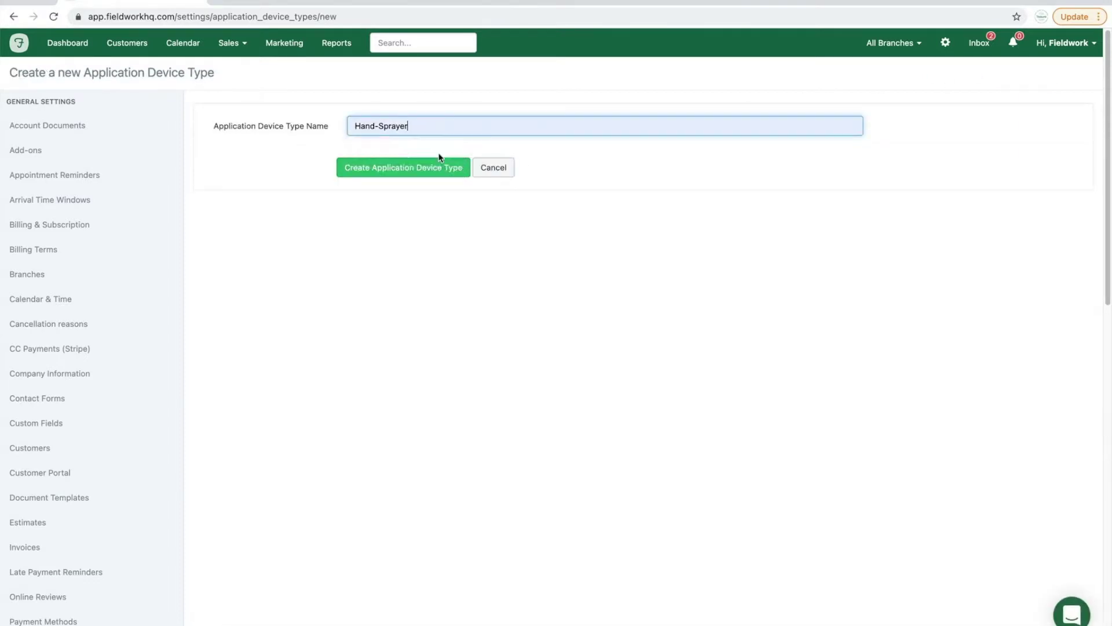
pyautogui.click(408, 173)
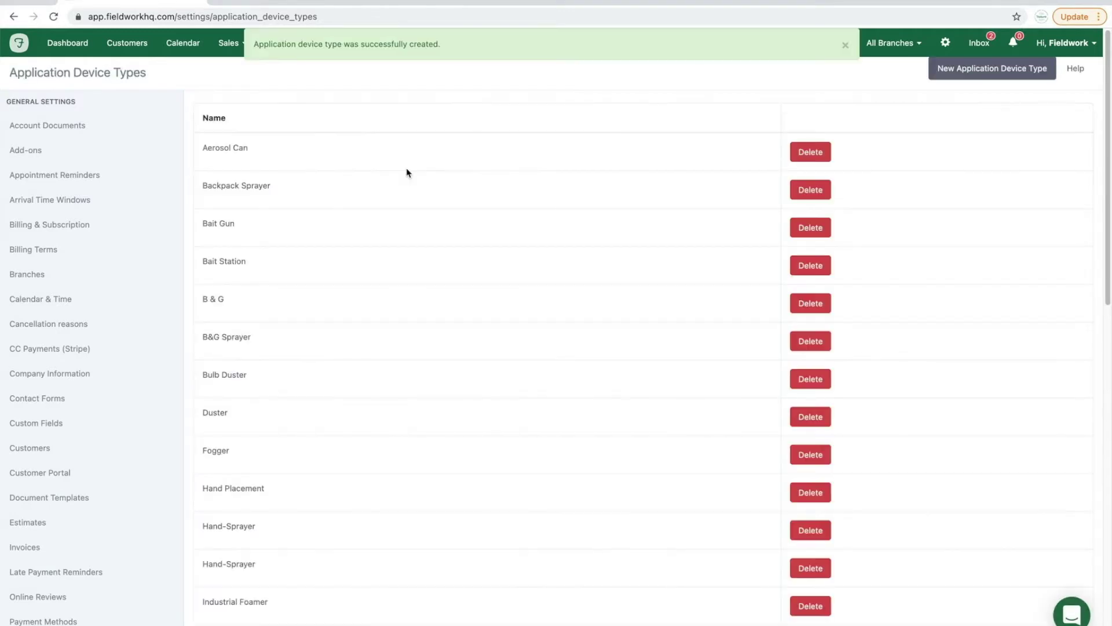
pyautogui.click(947, 44)
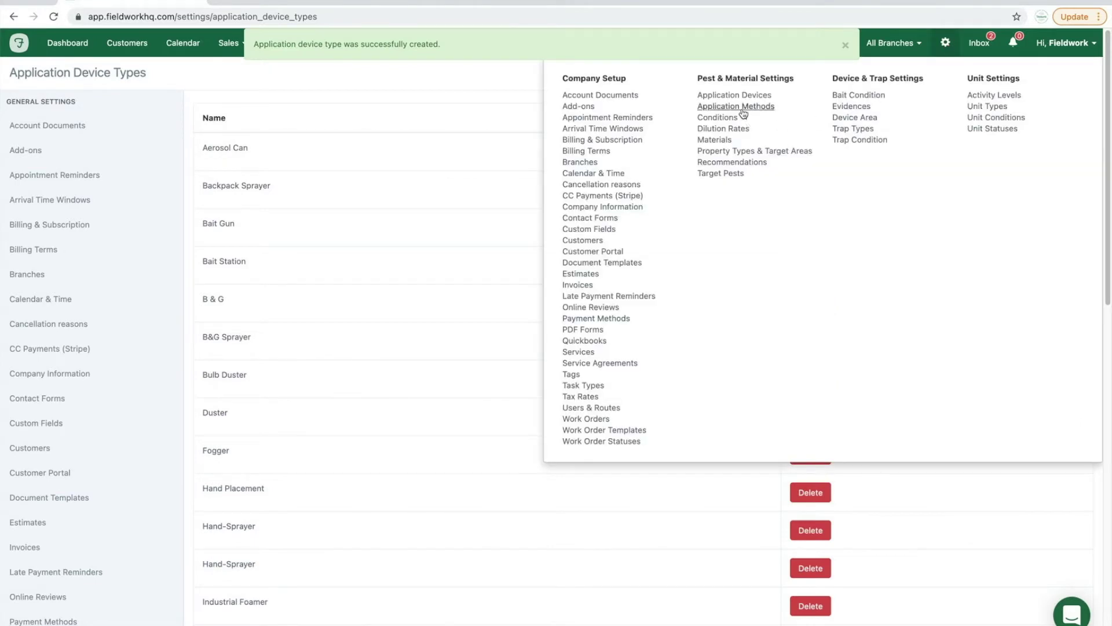
# Browse the Application Methods list (Bait, Crack & Crevice, Spray), cancelling a new method unsaved.
pyautogui.click(768, 107)
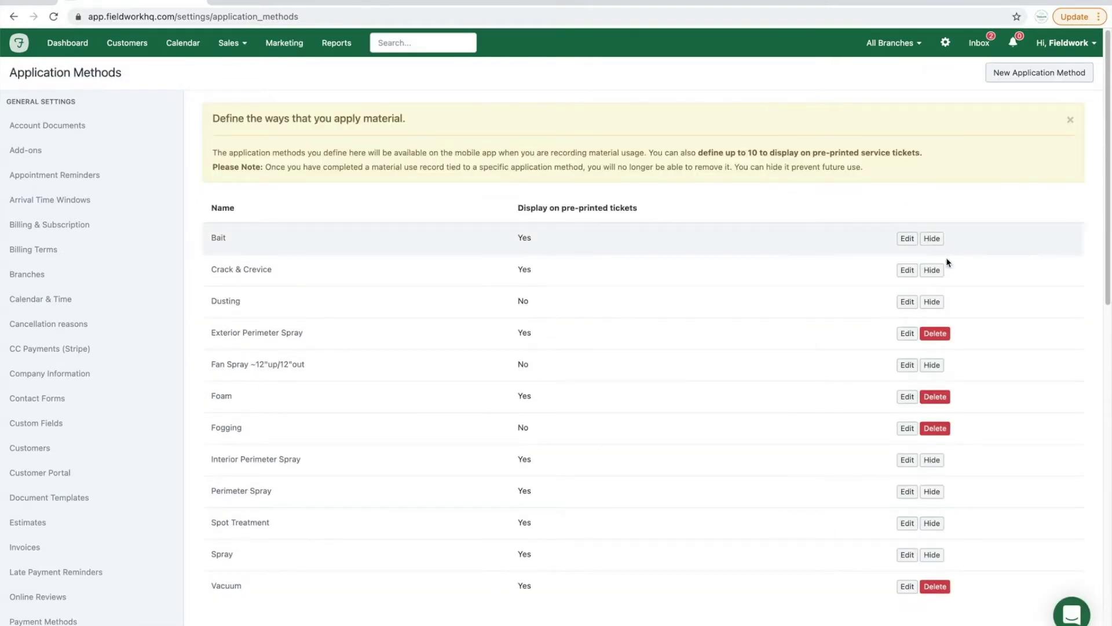
pyautogui.scroll(-2, 923, 359)
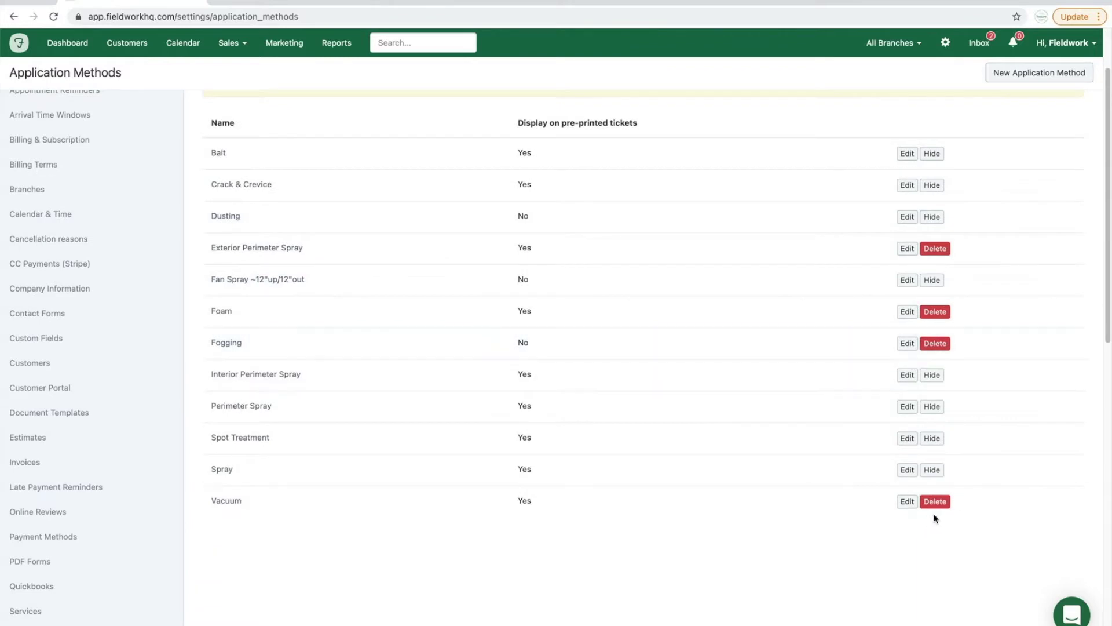
pyautogui.scroll(2, 939, 506)
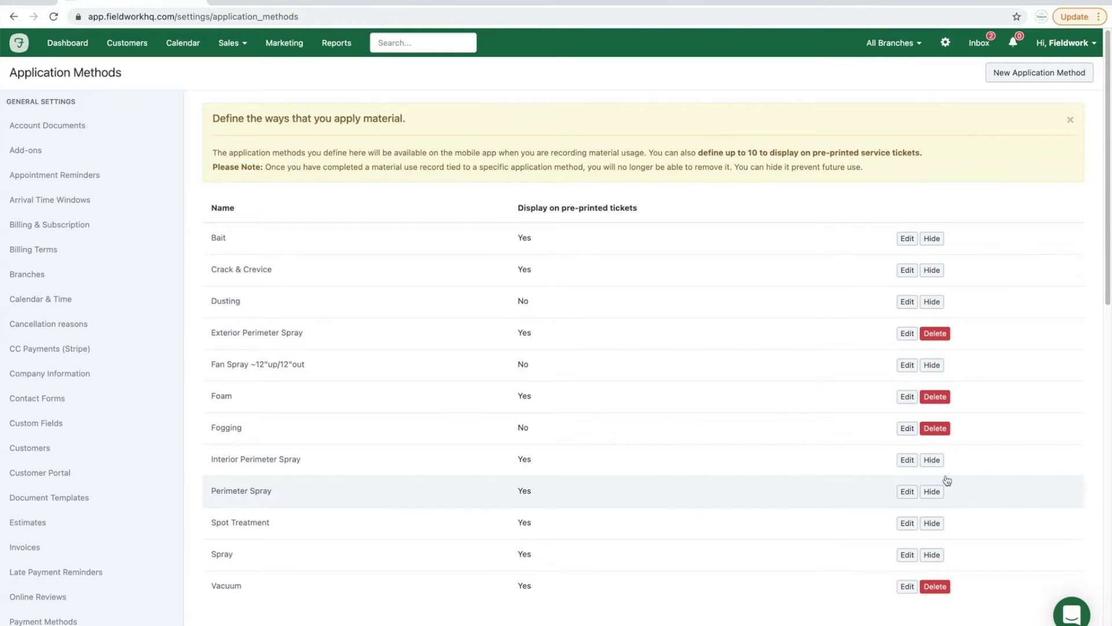
pyautogui.click(1052, 75)
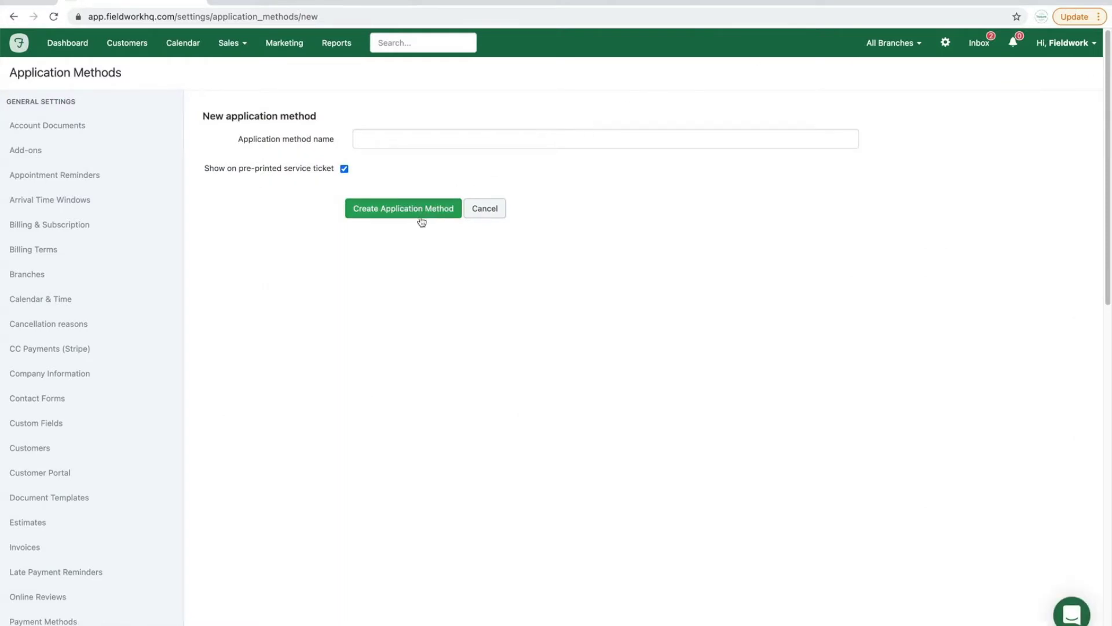
pyautogui.click(484, 209)
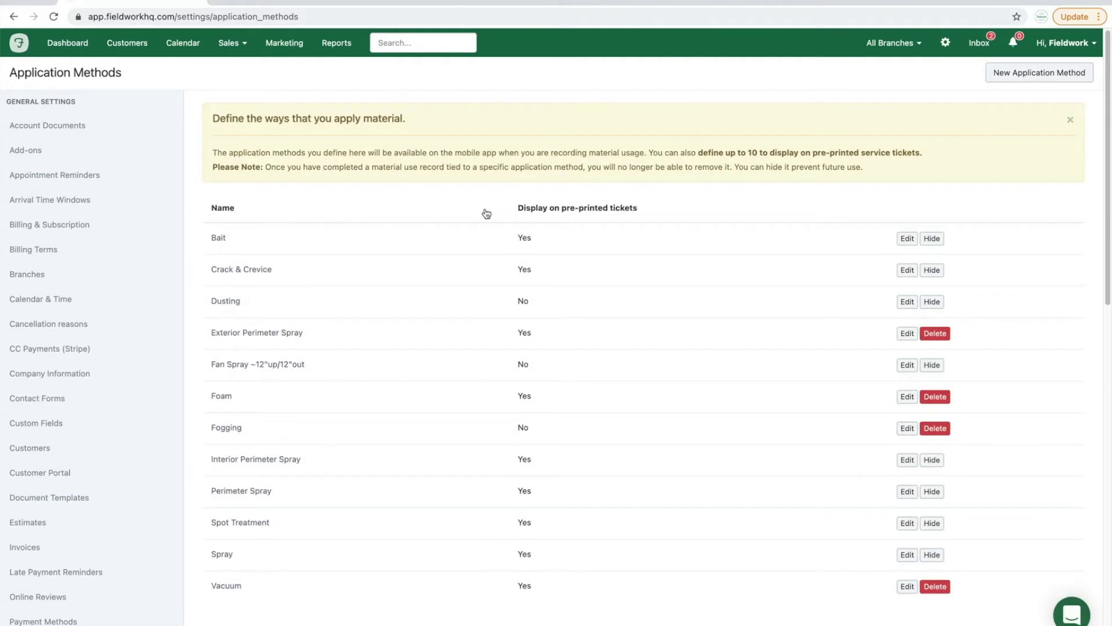
pyautogui.click(945, 44)
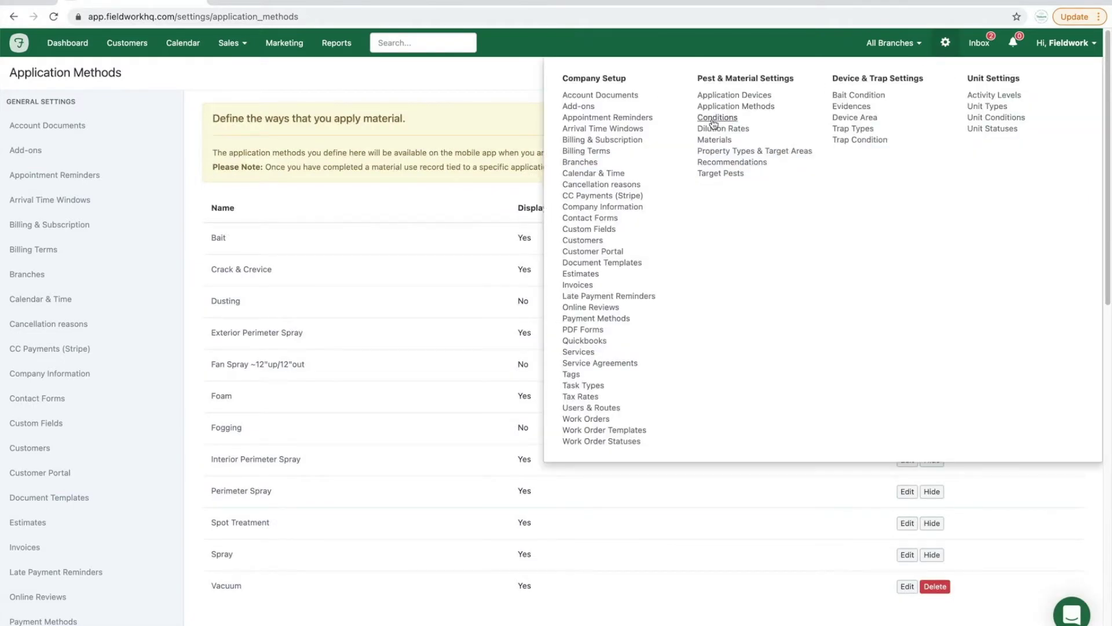
# View the Appointment Conditions list with Clogged Drains, Gaps in Doors / Windows and Poor Sanitation.
pyautogui.click(734, 122)
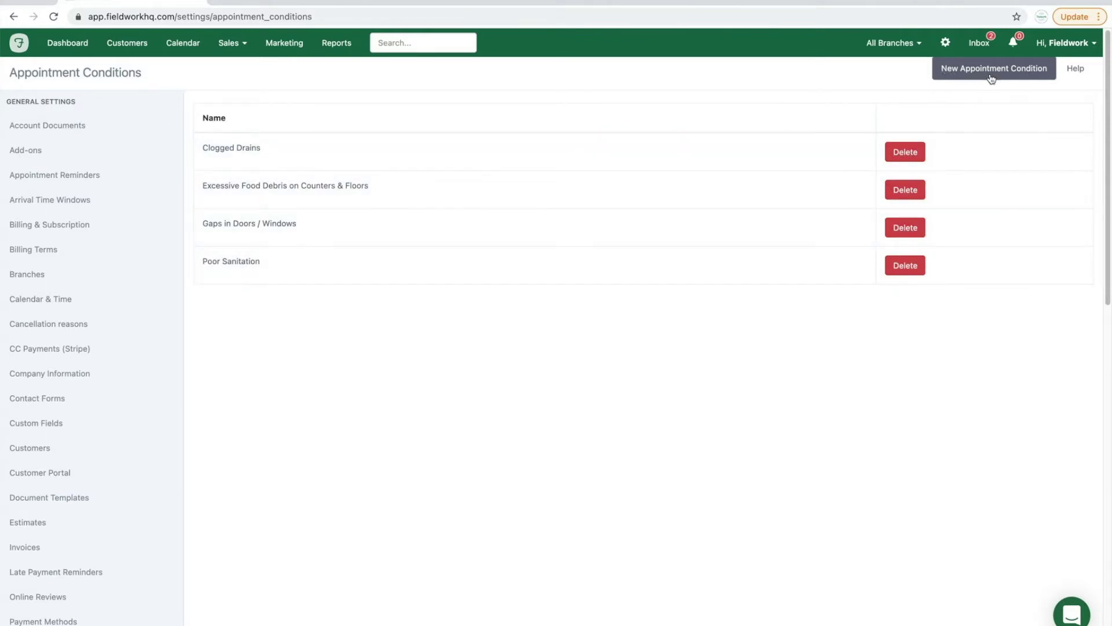
pyautogui.click(945, 43)
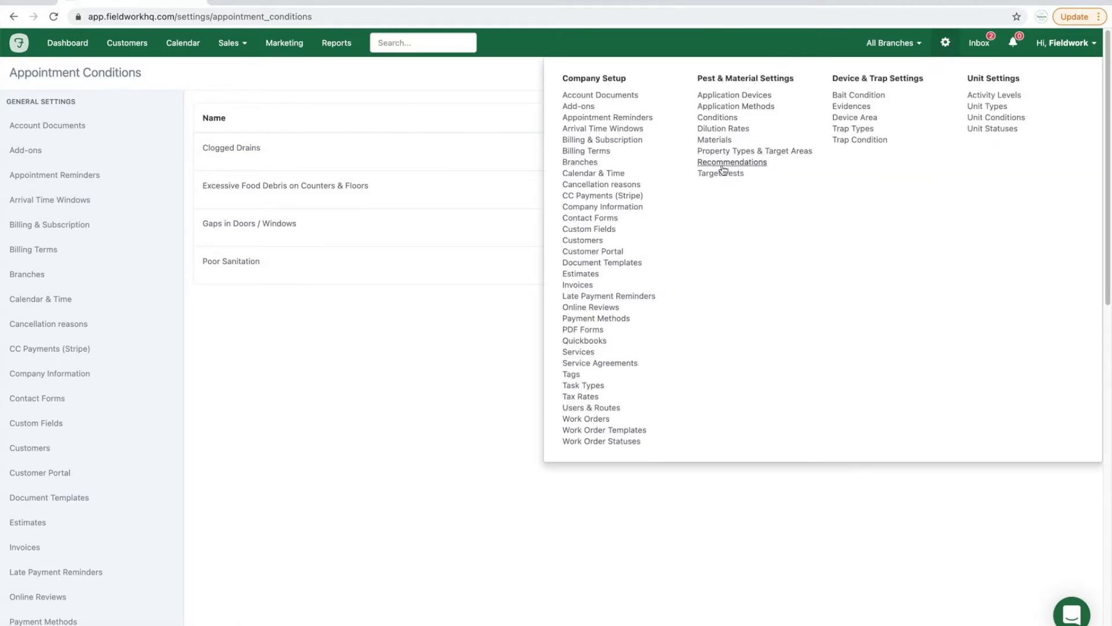
# View the Recommendations list of Recurring Monthly, Quarterly, Seasonal and Weekly Service.
pyautogui.click(750, 169)
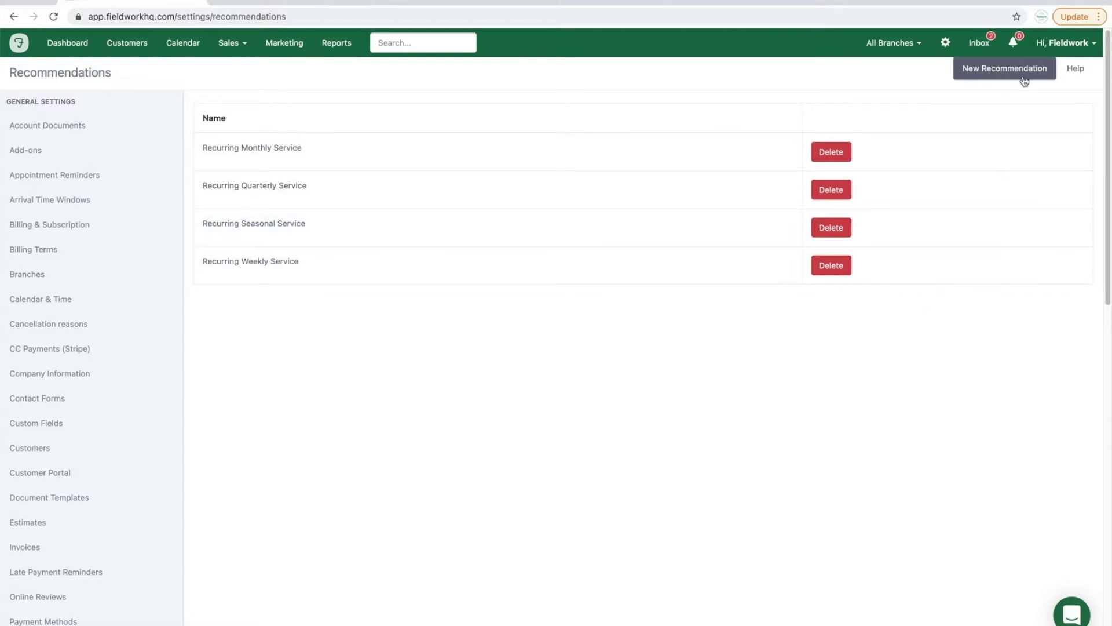
# Scroll through the Target Pests list, including Ants, Bald Face Hornets, Bed Bug and Birds.
pyautogui.click(945, 42)
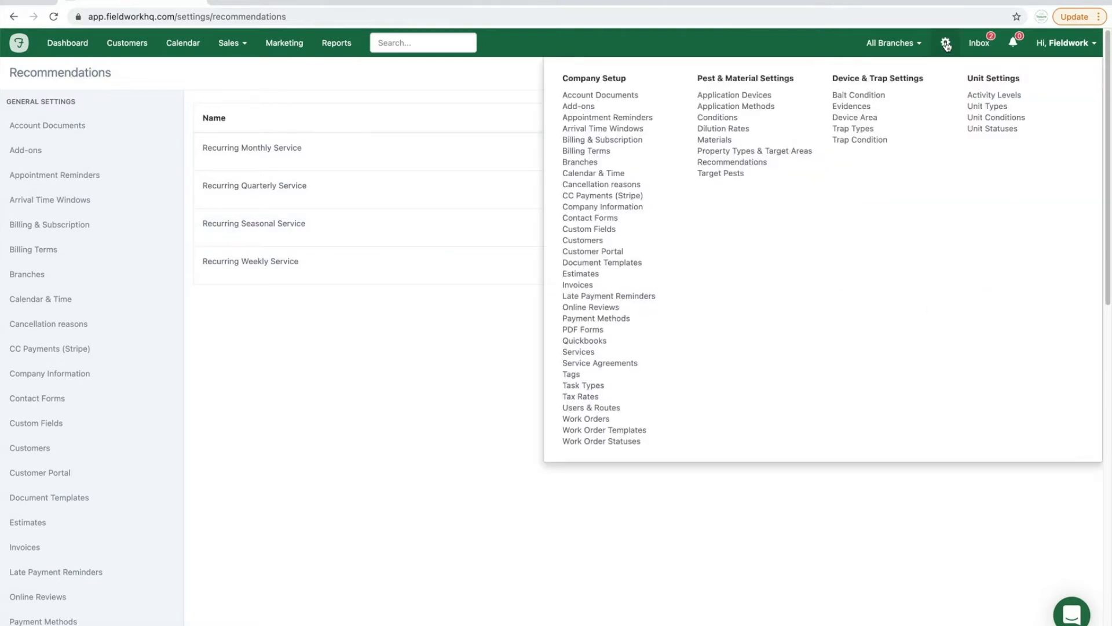
pyautogui.click(724, 173)
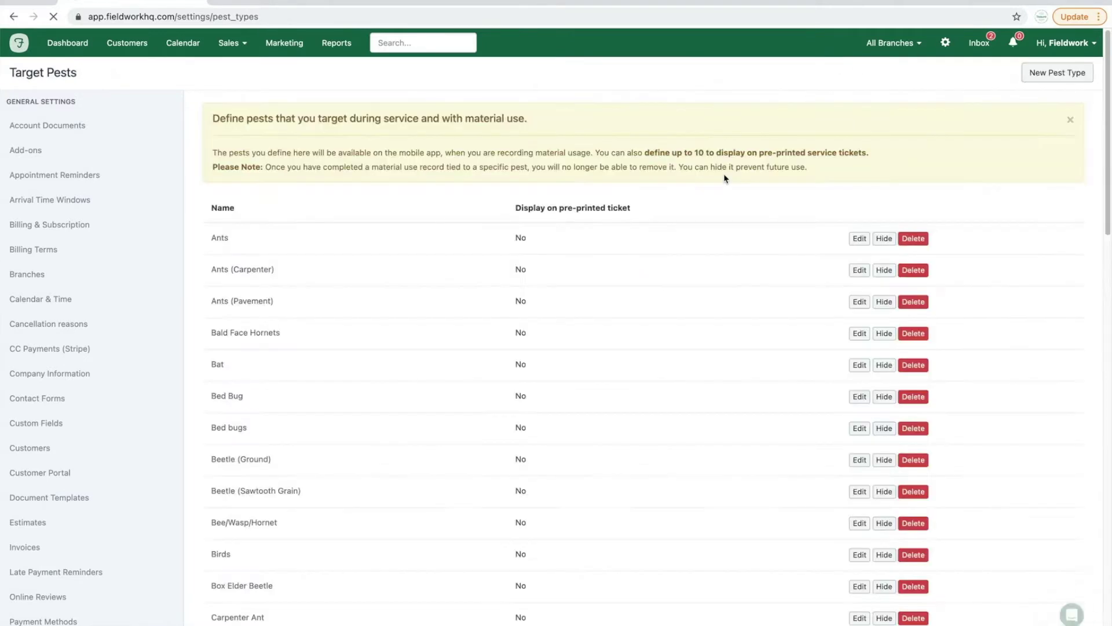
pyautogui.scroll(-1, 1010, 229)
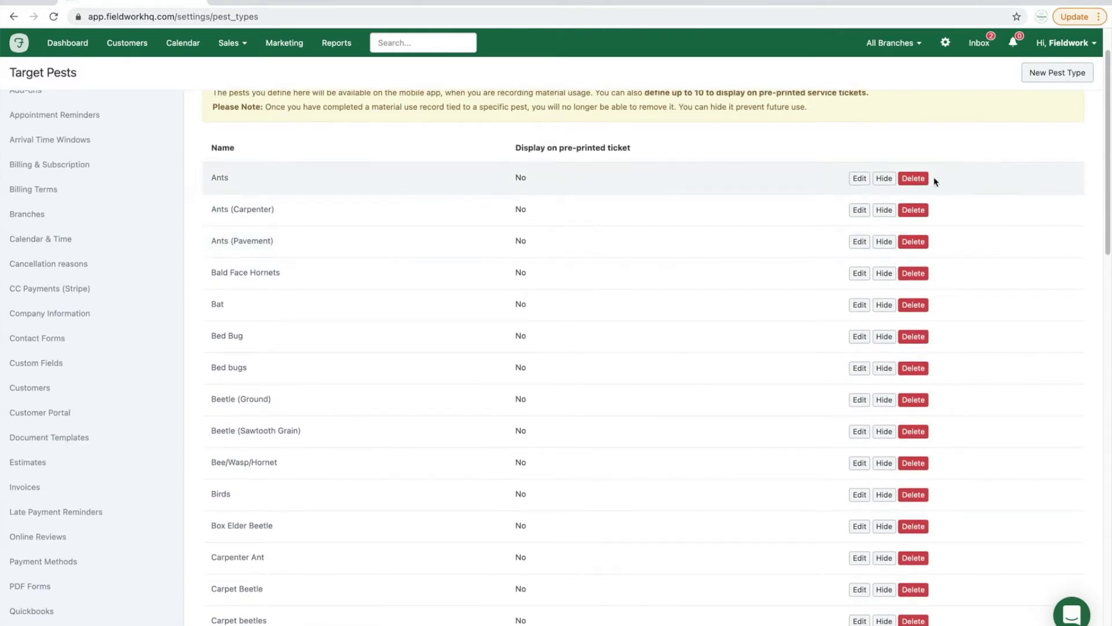
pyautogui.scroll(-2, 917, 253)
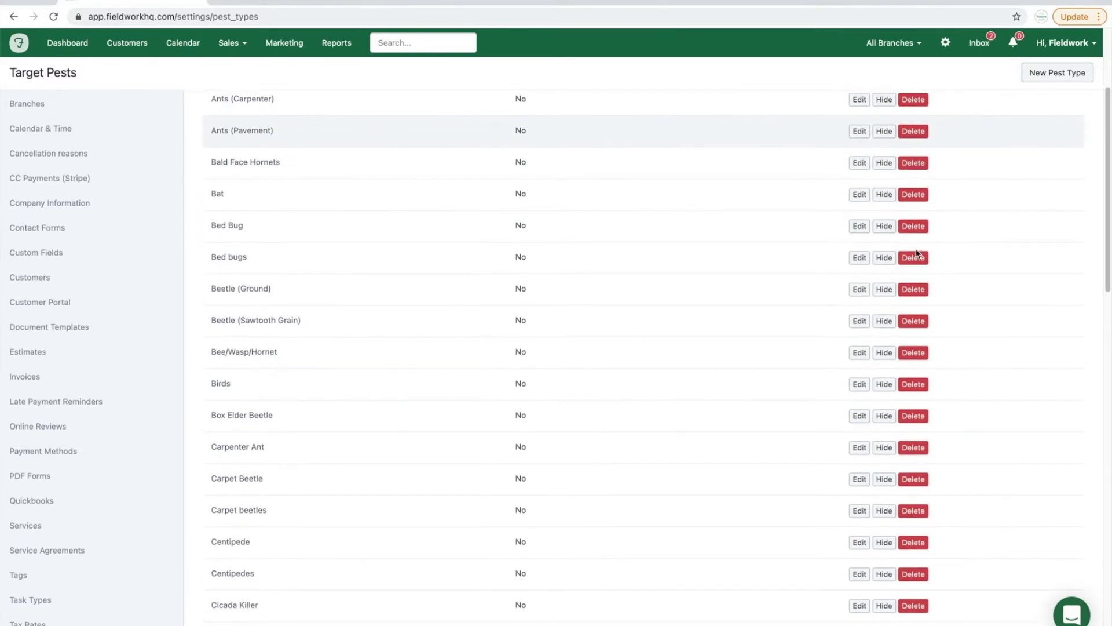
pyautogui.scroll(3, 917, 253)
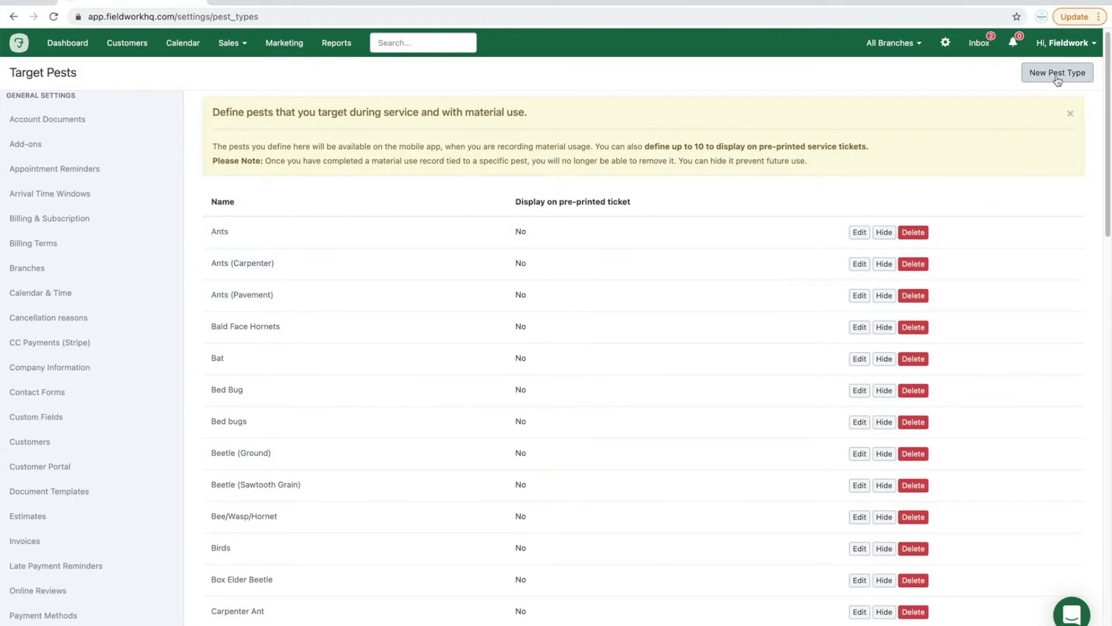
pyautogui.click(945, 43)
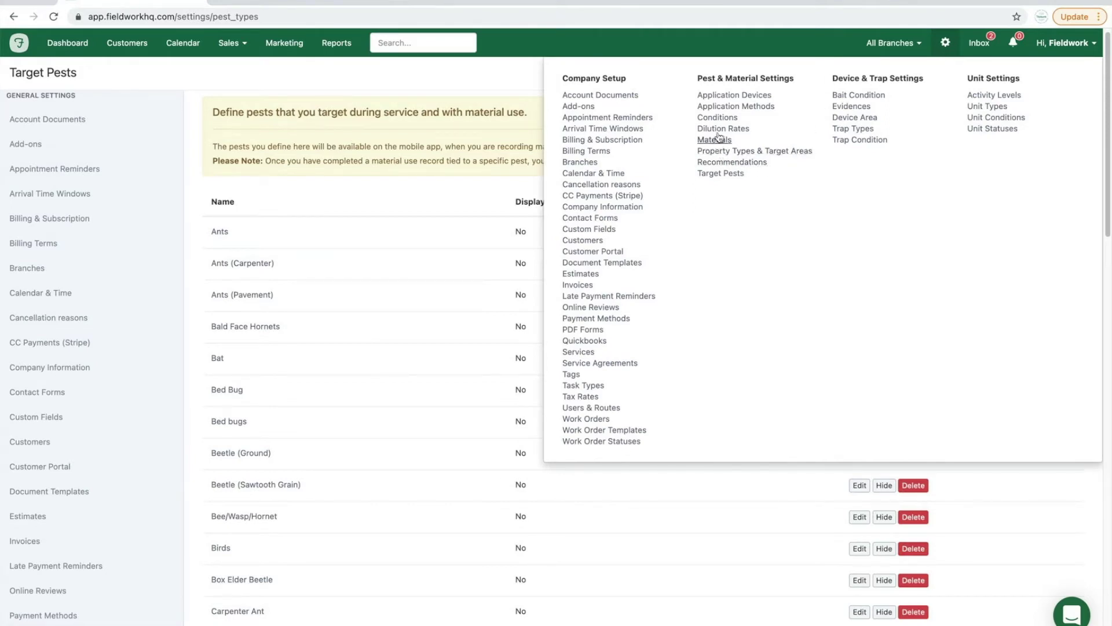
# Inspect the Commercial location type's target areas and leave it unchanged.
pyautogui.click(782, 152)
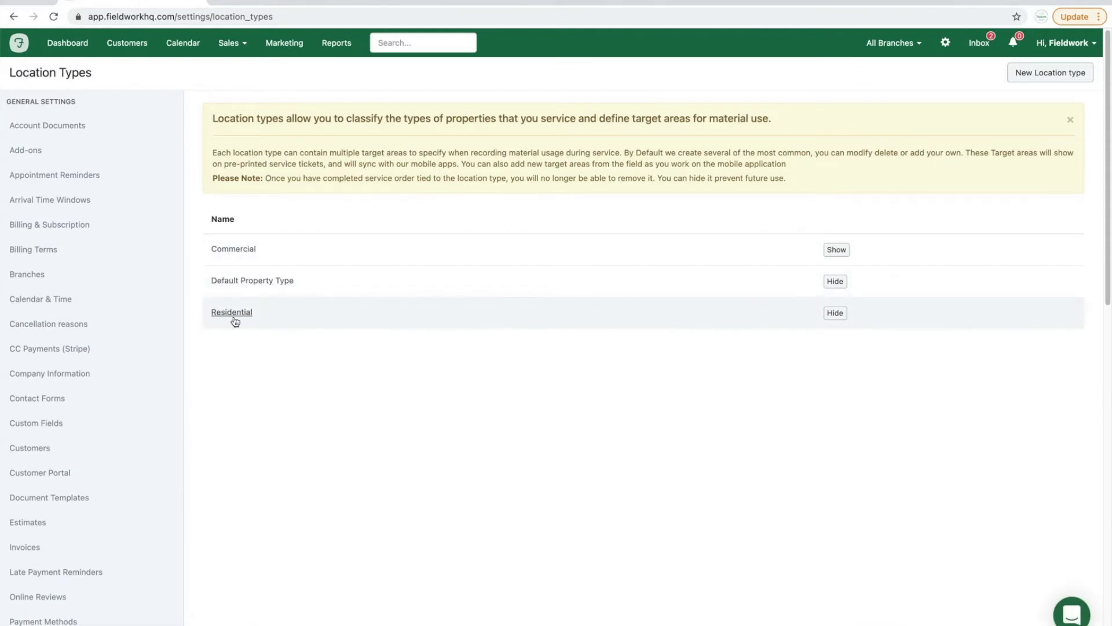
pyautogui.click(246, 250)
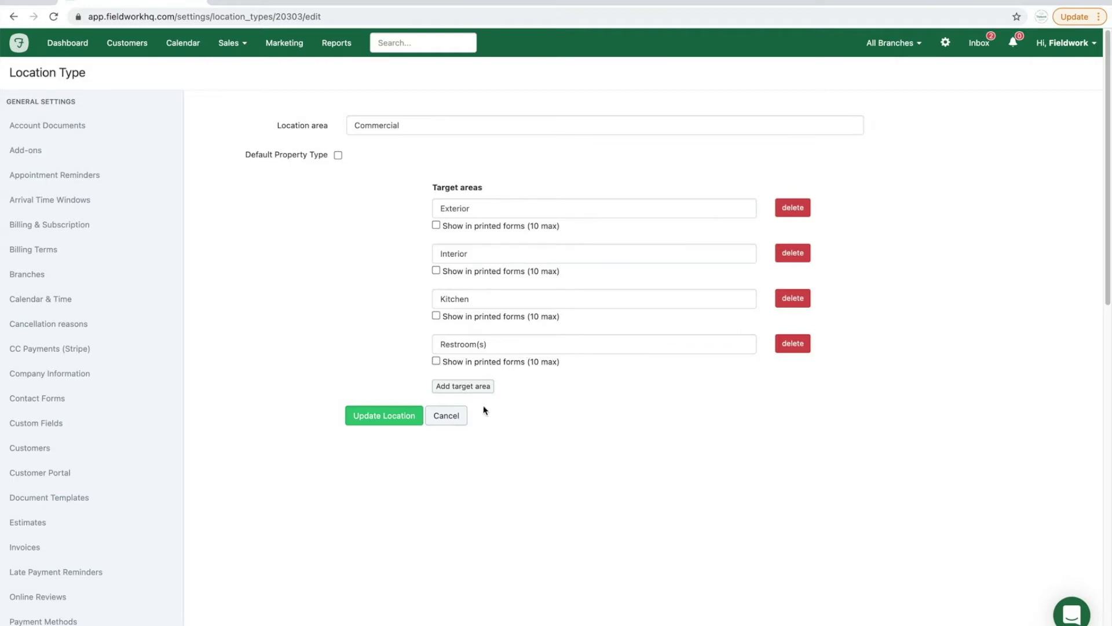
pyautogui.click(444, 417)
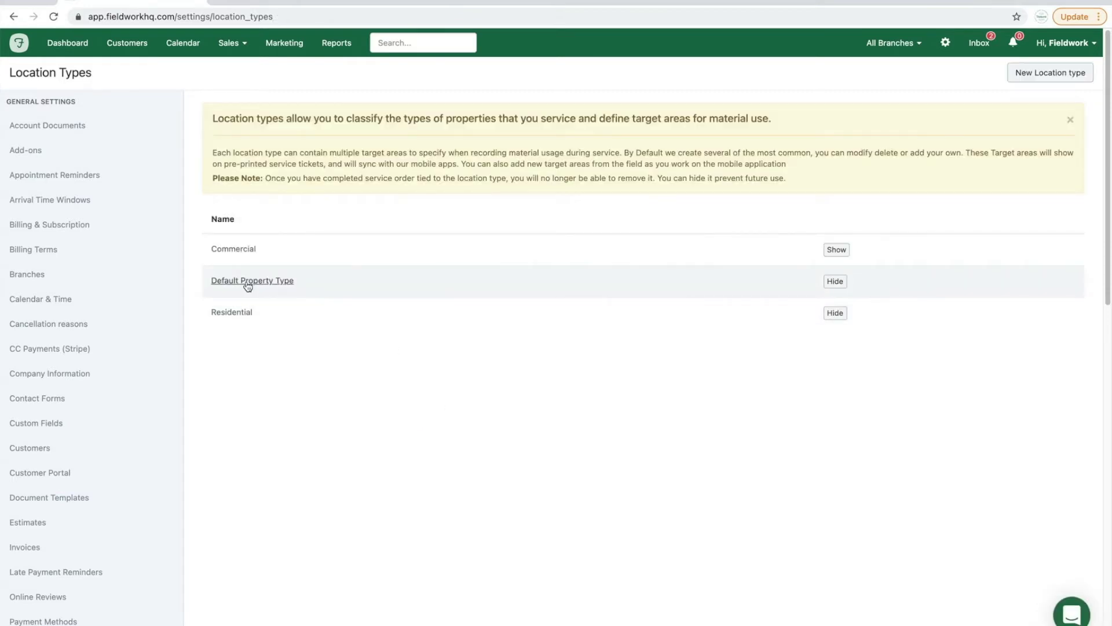
# Give Default Property Type an extra New Area target area and save the location type.
pyautogui.click(248, 281)
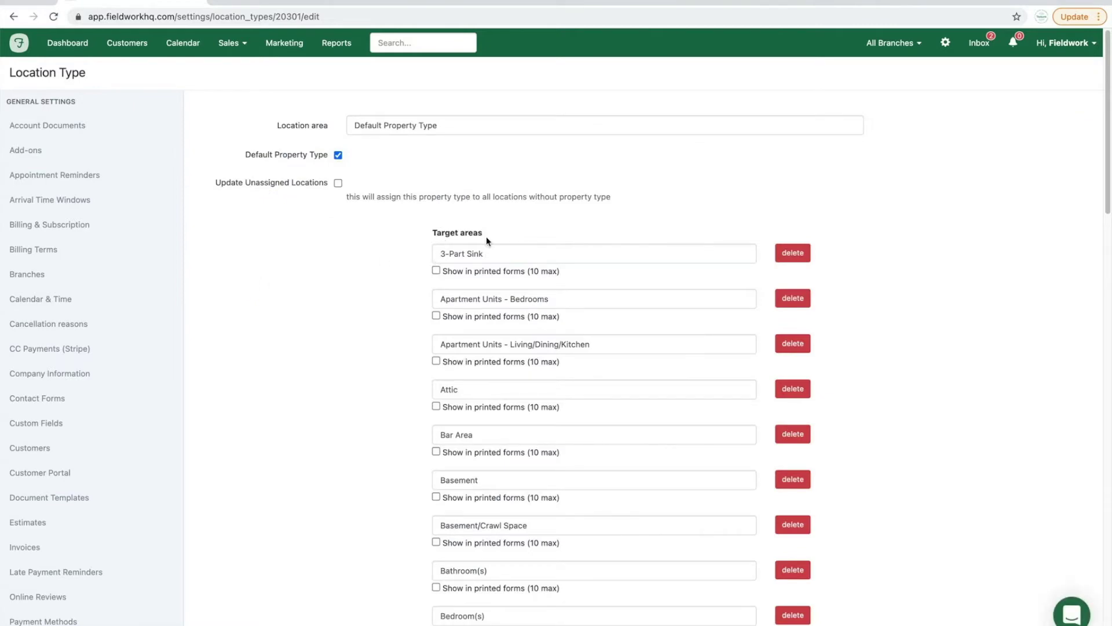
pyautogui.scroll(-6, 538, 406)
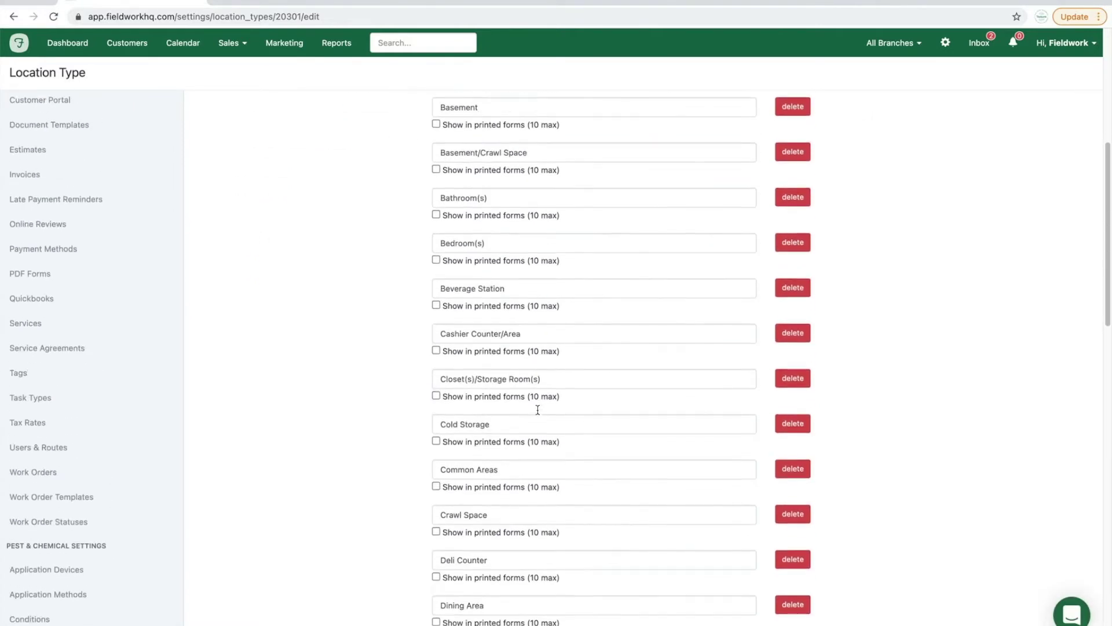
pyautogui.scroll(6, 537, 410)
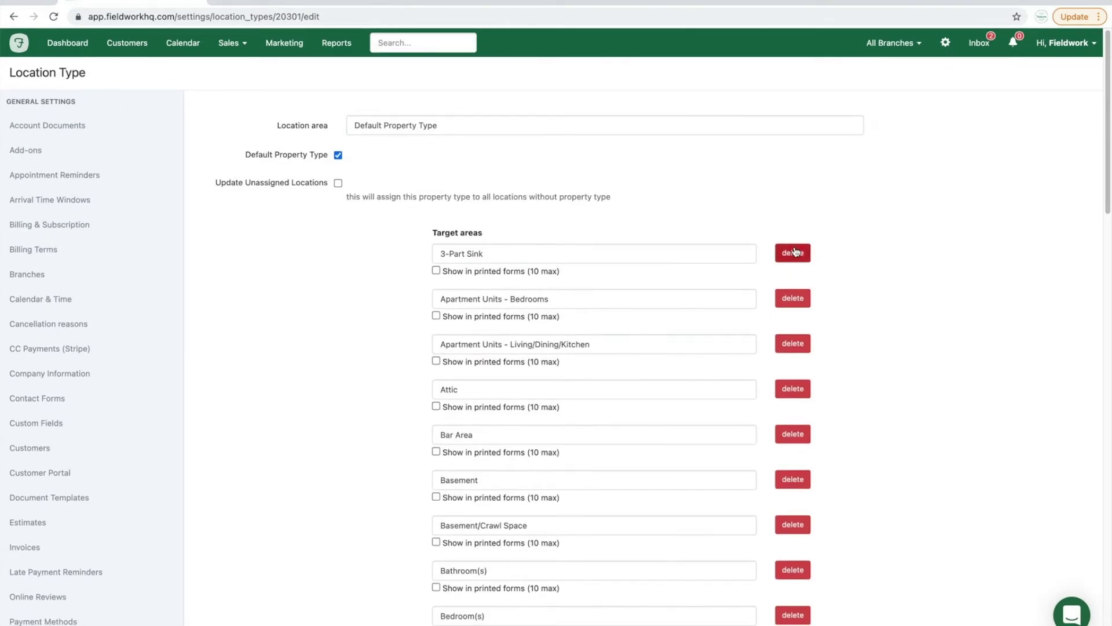
pyautogui.scroll(-20, 794, 342)
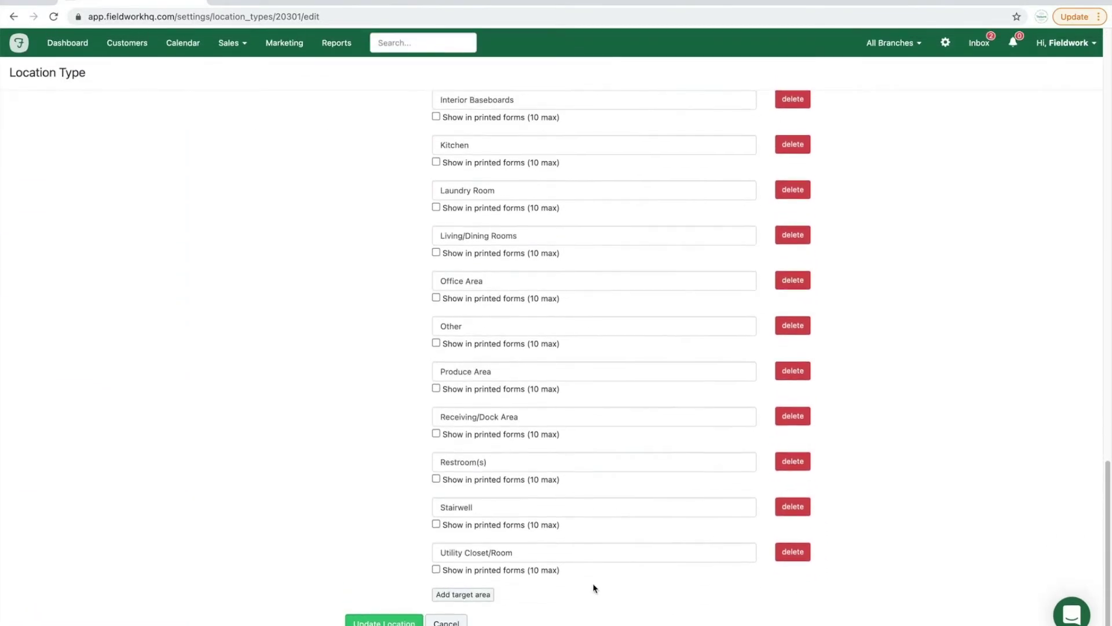
pyautogui.click(477, 597)
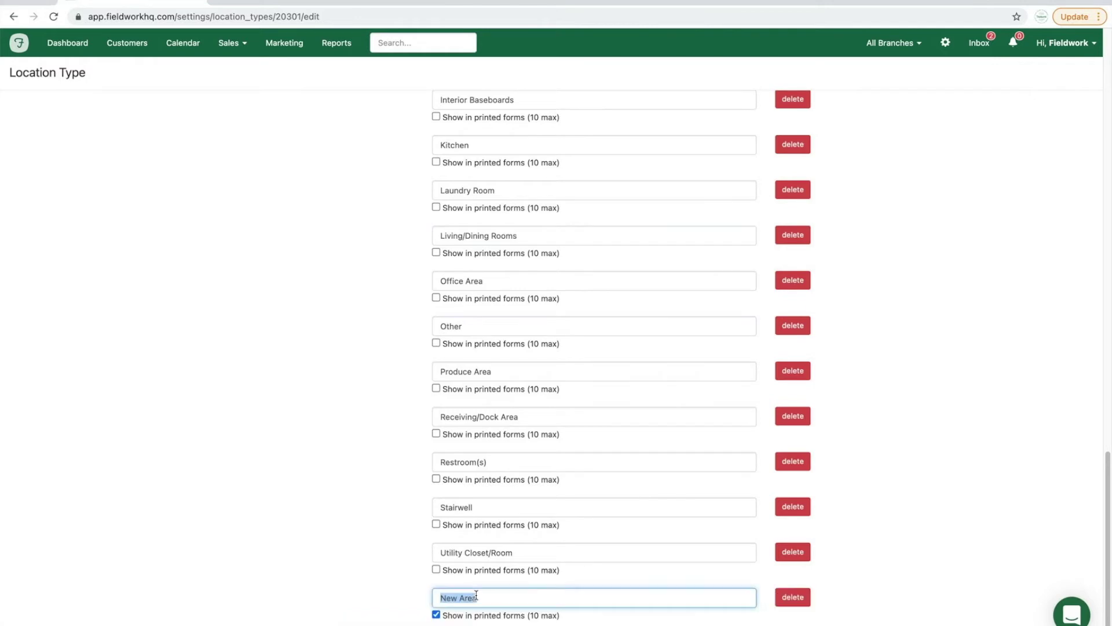
pyautogui.scroll(-1, 475, 601)
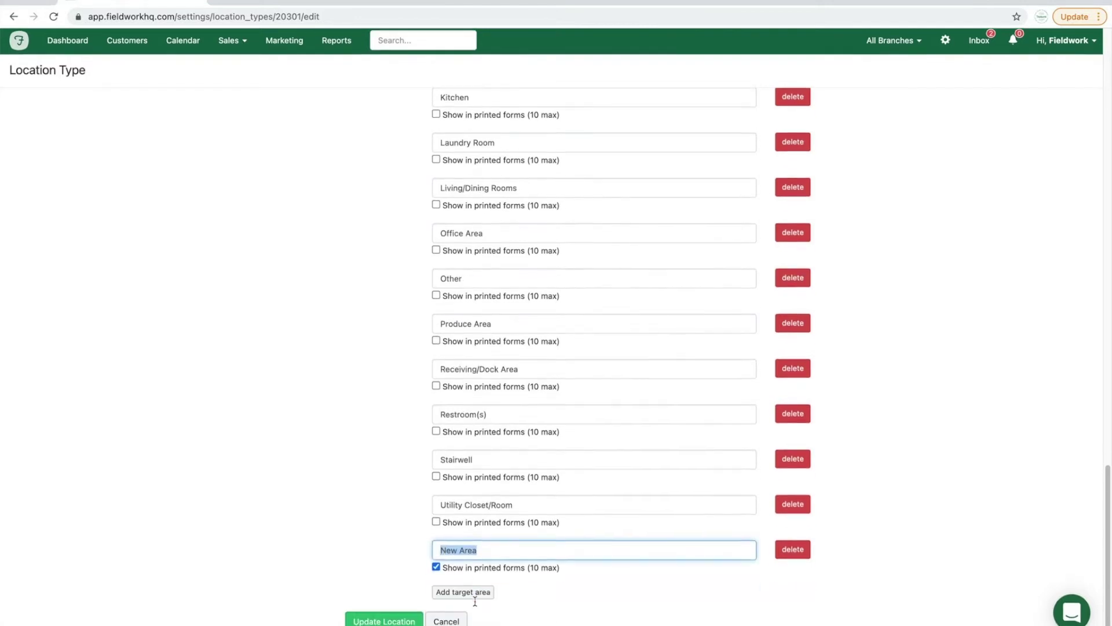
pyautogui.click(385, 621)
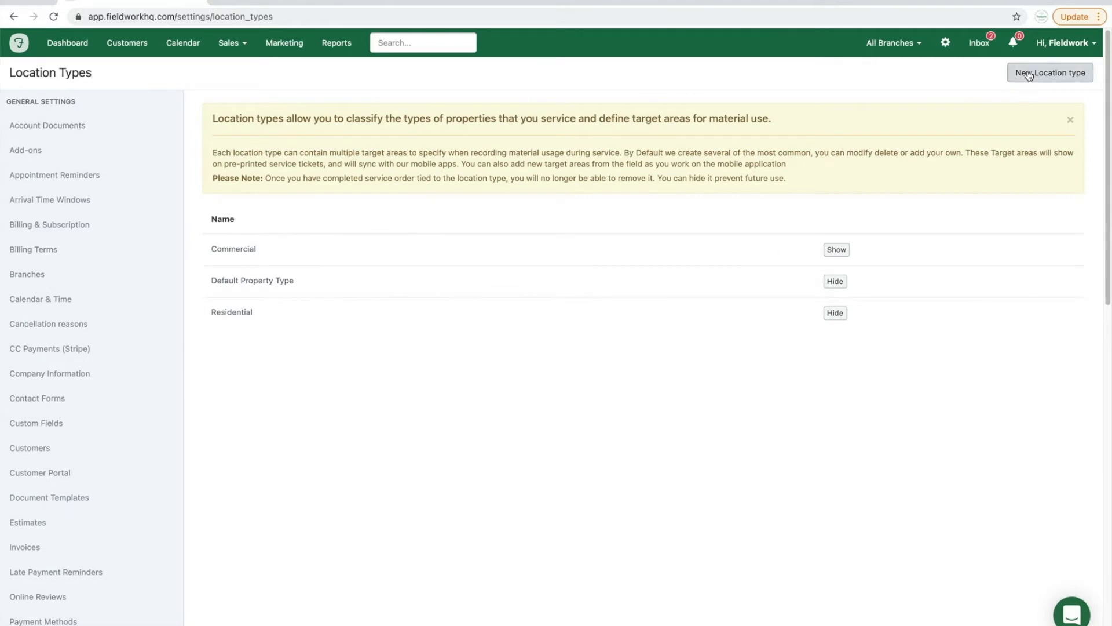
# Create the Hospital location type with target areas Lobby and Patient Rooms.
pyautogui.click(1063, 78)
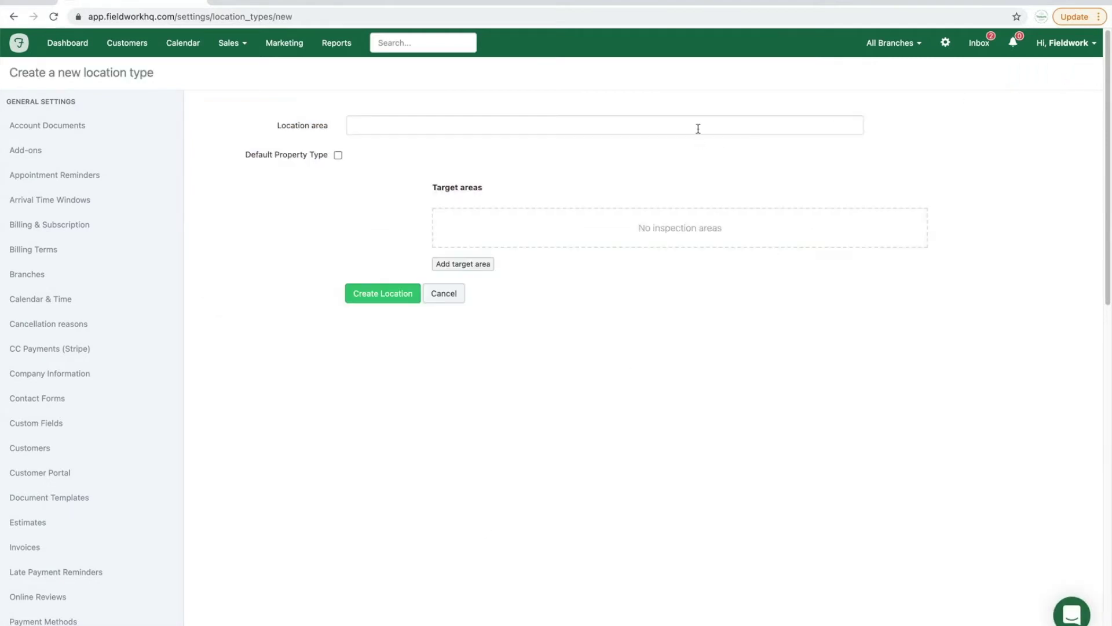
pyautogui.click(698, 129)
pyautogui.write('H')
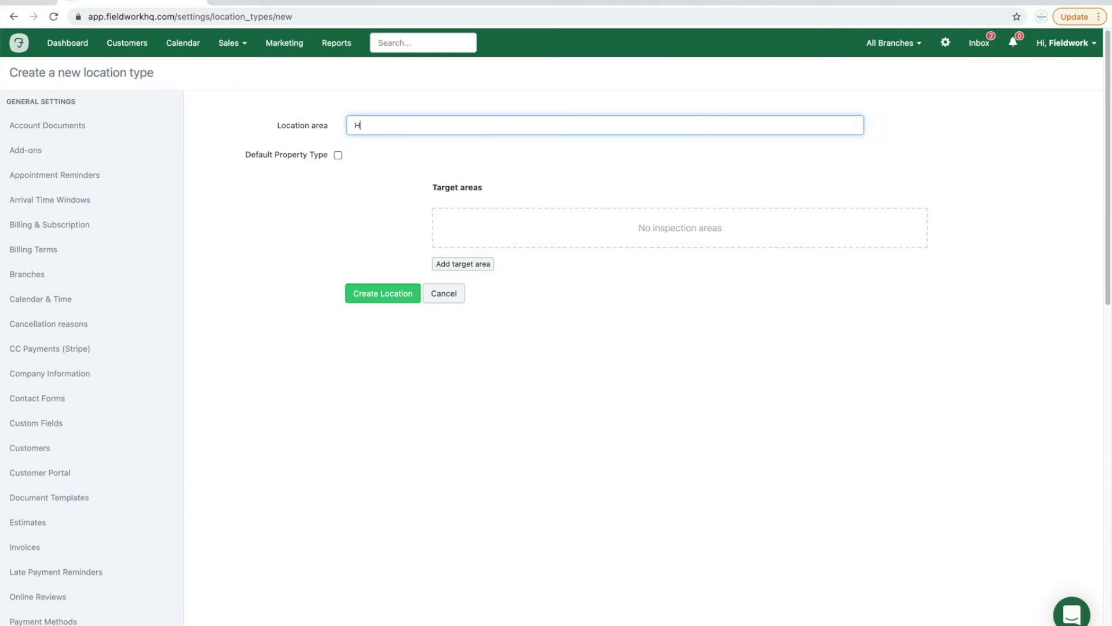
pyautogui.write('ospital')
pyautogui.click(460, 262)
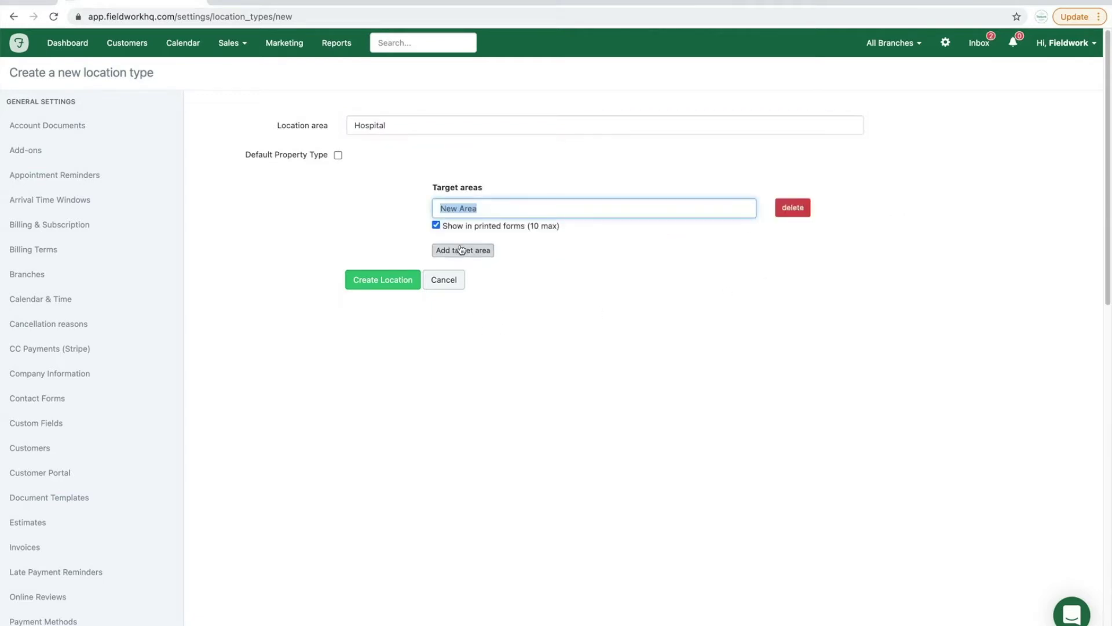
pyautogui.write('Lobby')
pyautogui.click(445, 253)
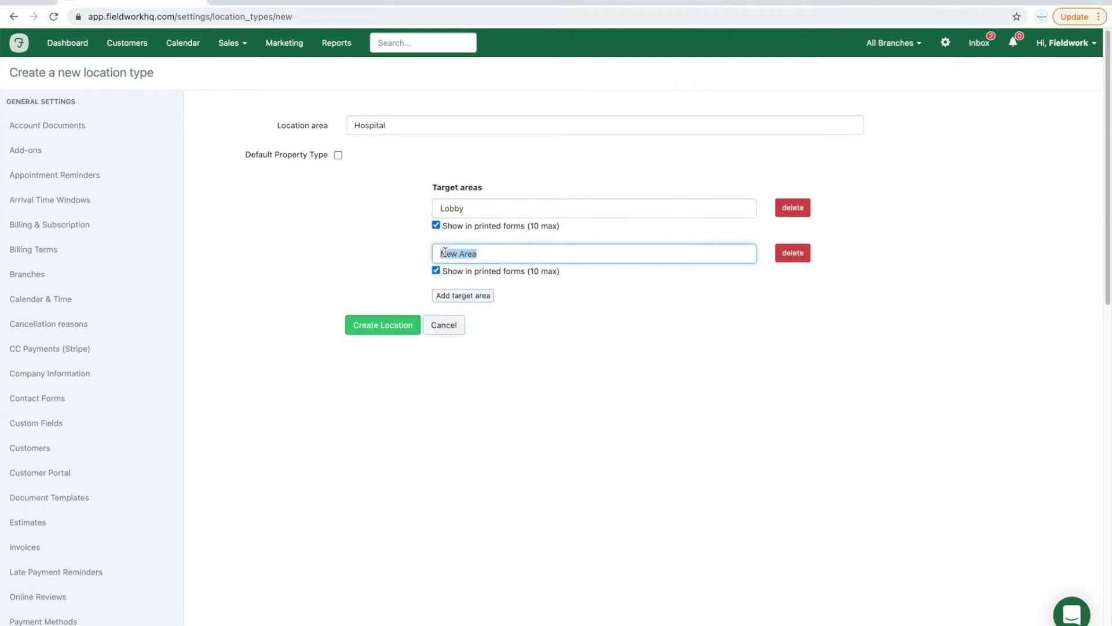
pyautogui.write('Patient Rooms')
pyautogui.click(370, 326)
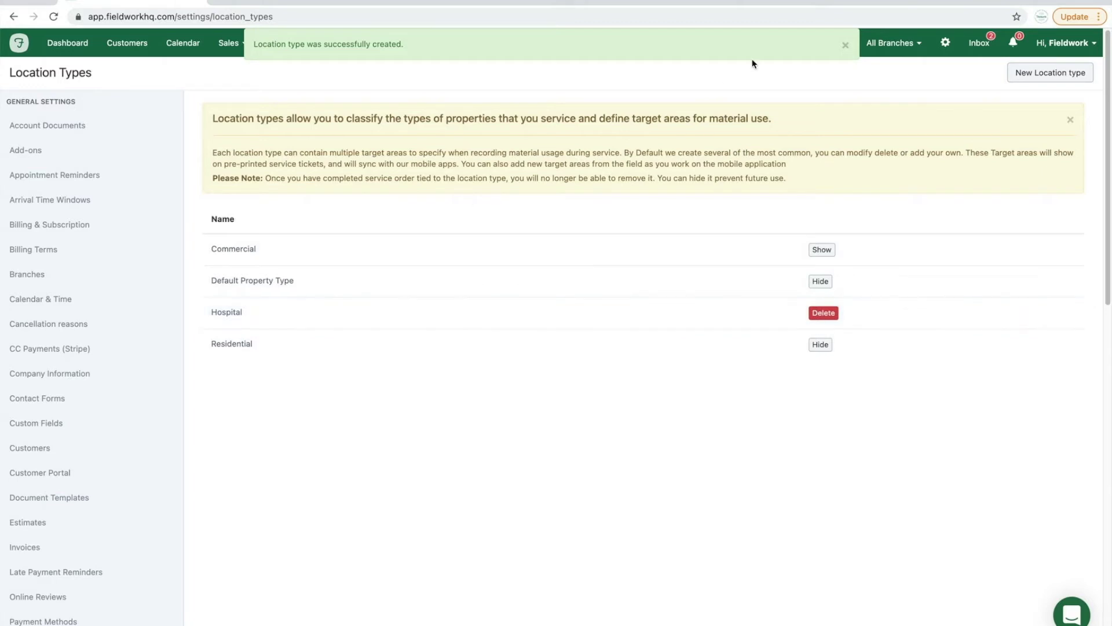
pyautogui.click(945, 42)
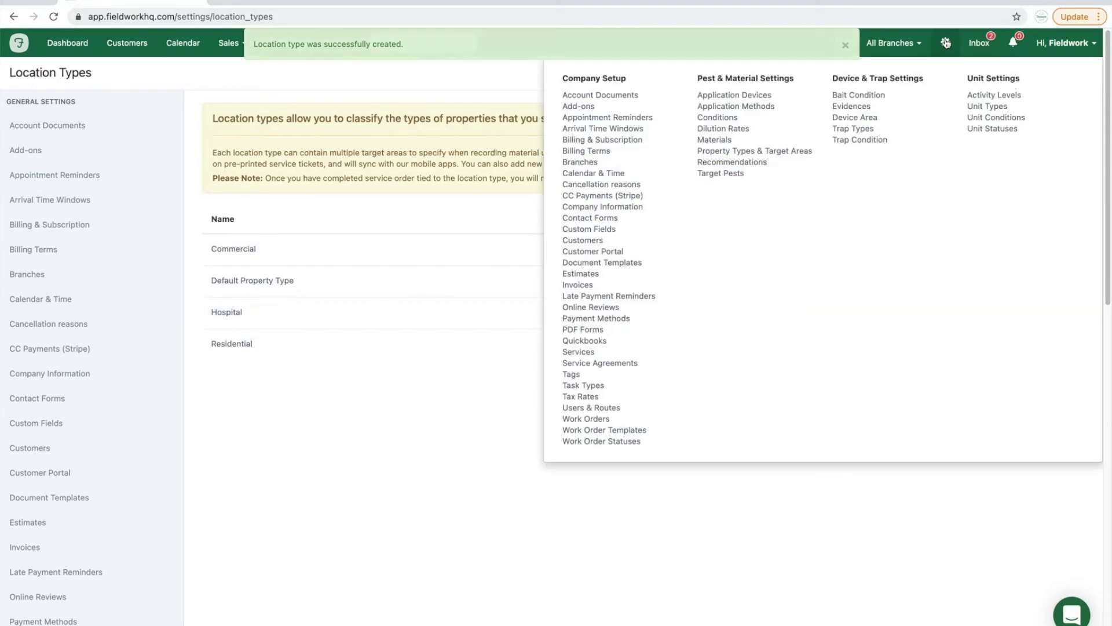
# Find Advion Roach Bait in the Materials table and open its Edit Material form.
pyautogui.click(713, 140)
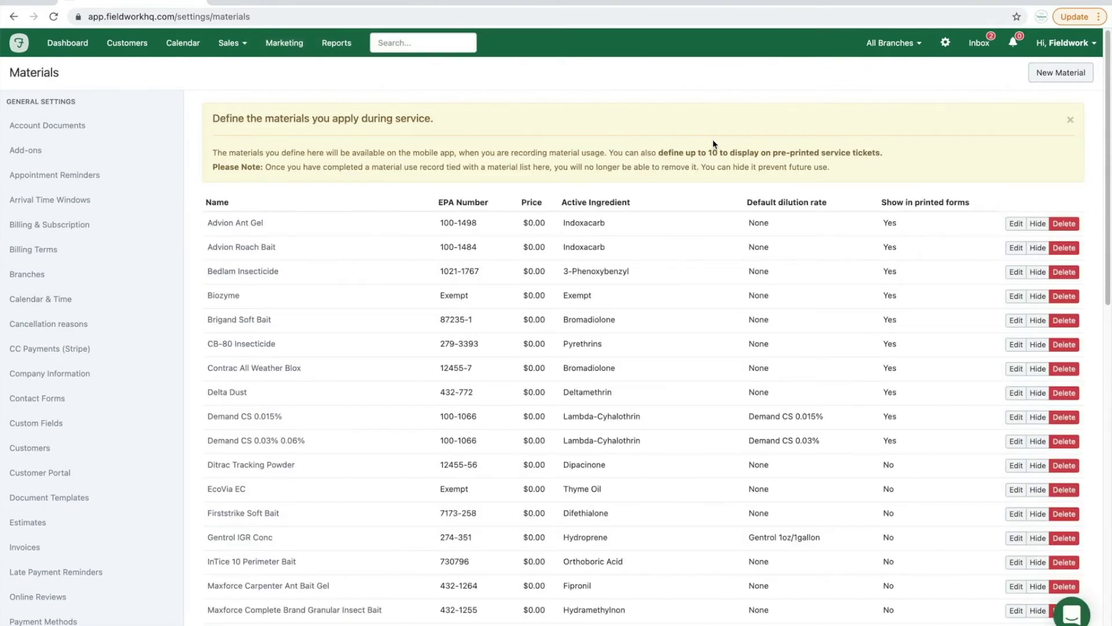
pyautogui.scroll(-2, 775, 319)
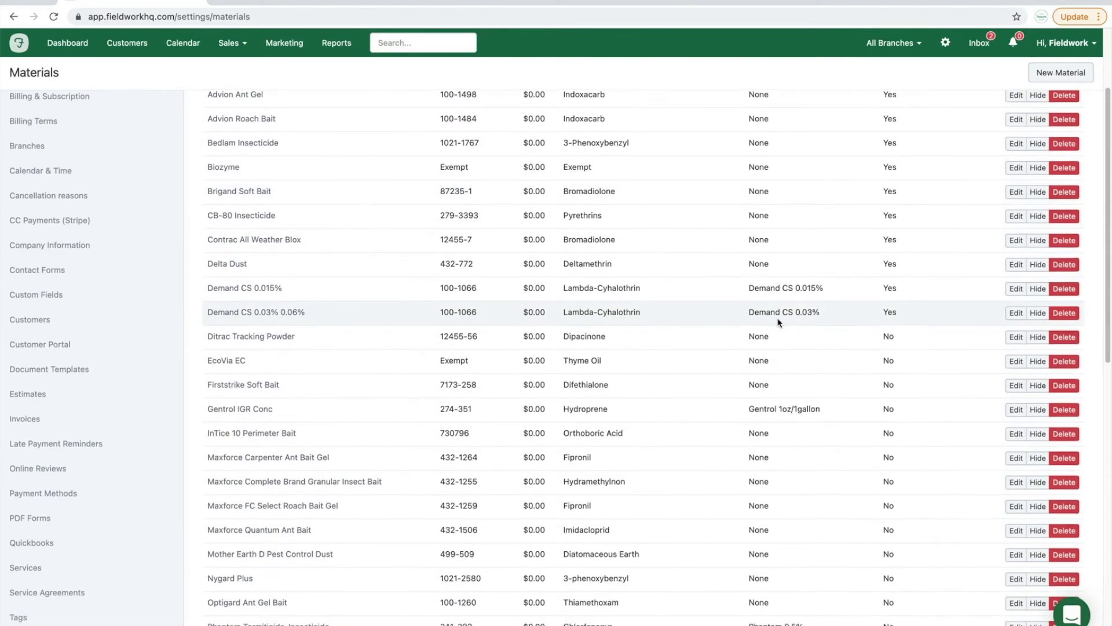
pyautogui.scroll(-7, 777, 321)
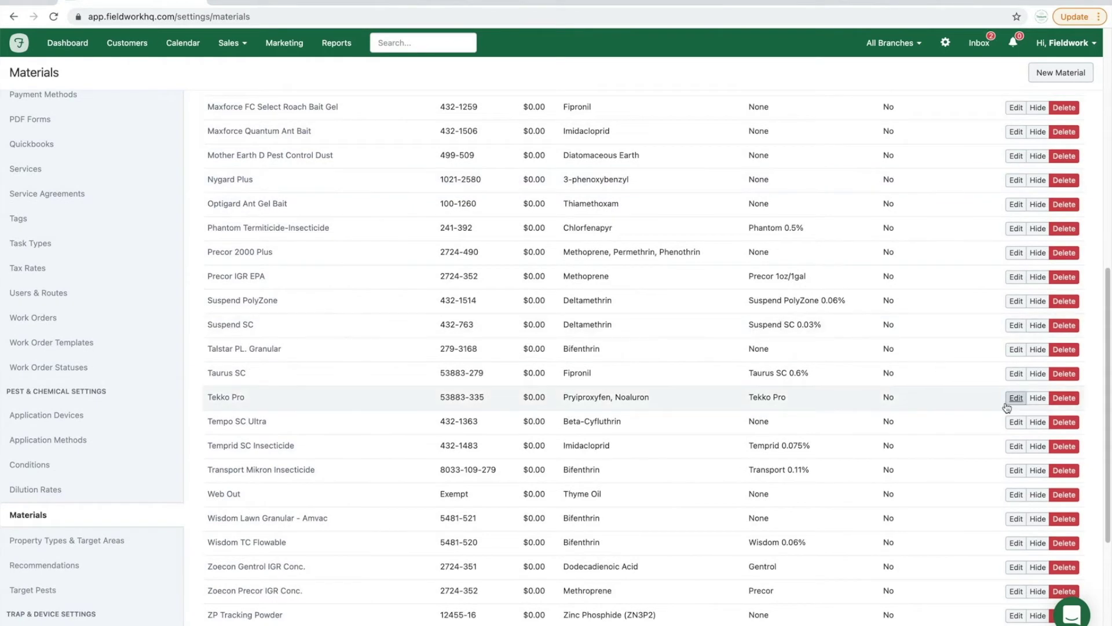
pyautogui.click(1071, 352)
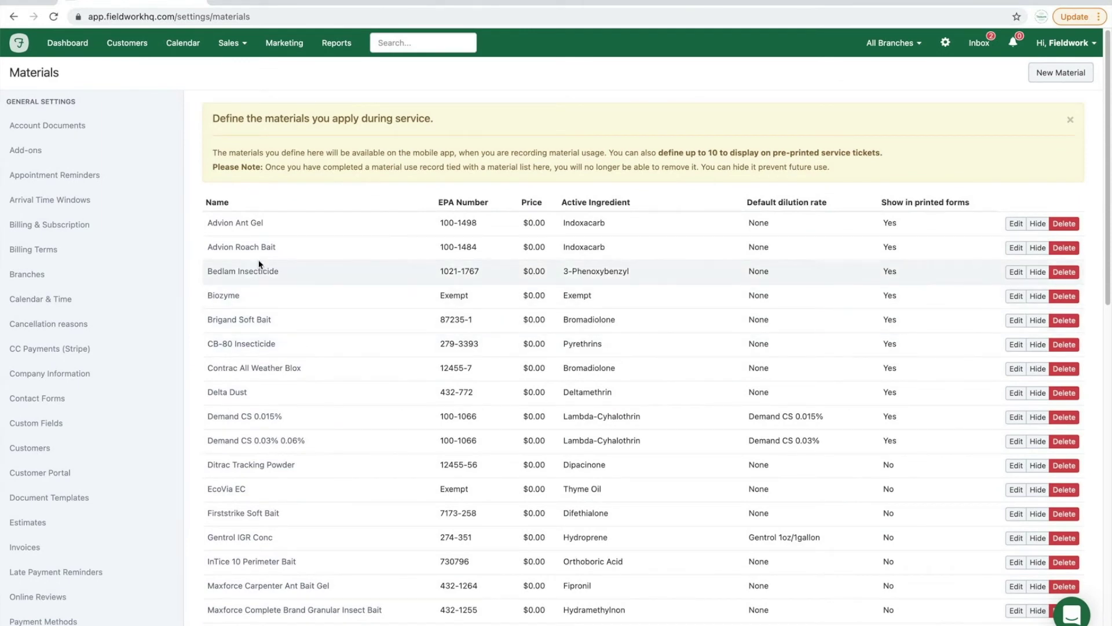
pyautogui.click(235, 248)
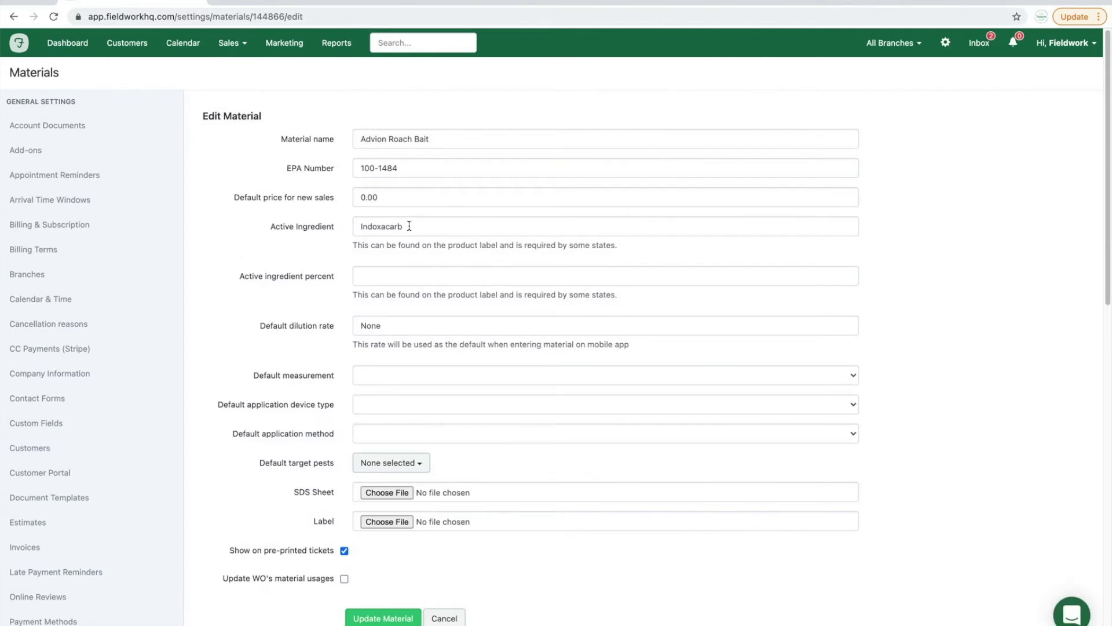
# Set Advion Roach Bait's defaults to Gram(s) measurement, Syringe device type and Bait application method.
pyautogui.click(393, 374)
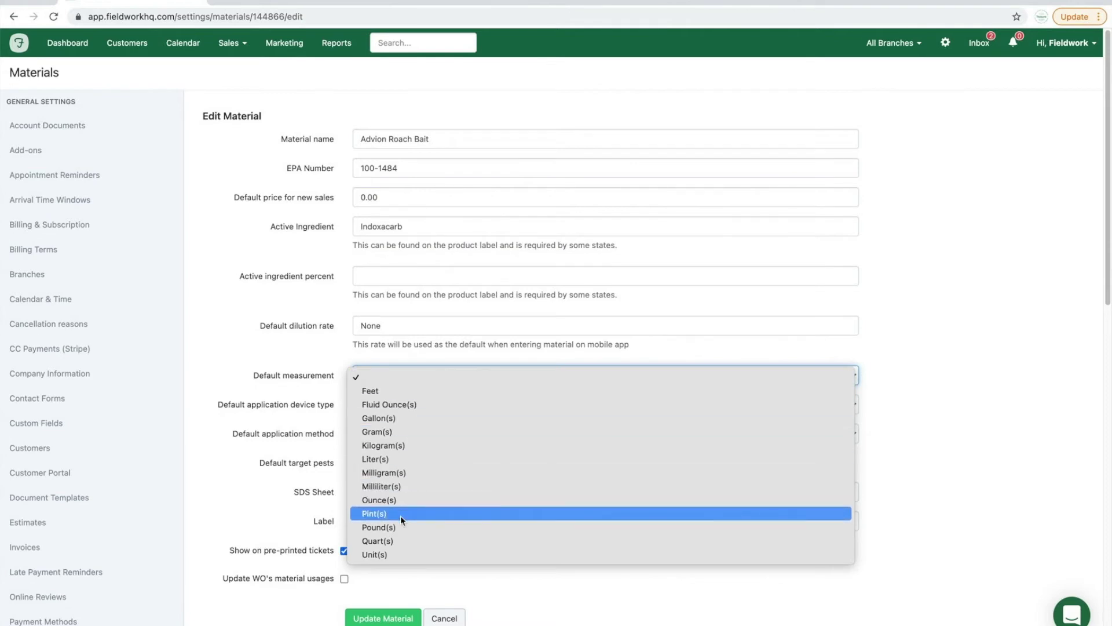
pyautogui.click(399, 433)
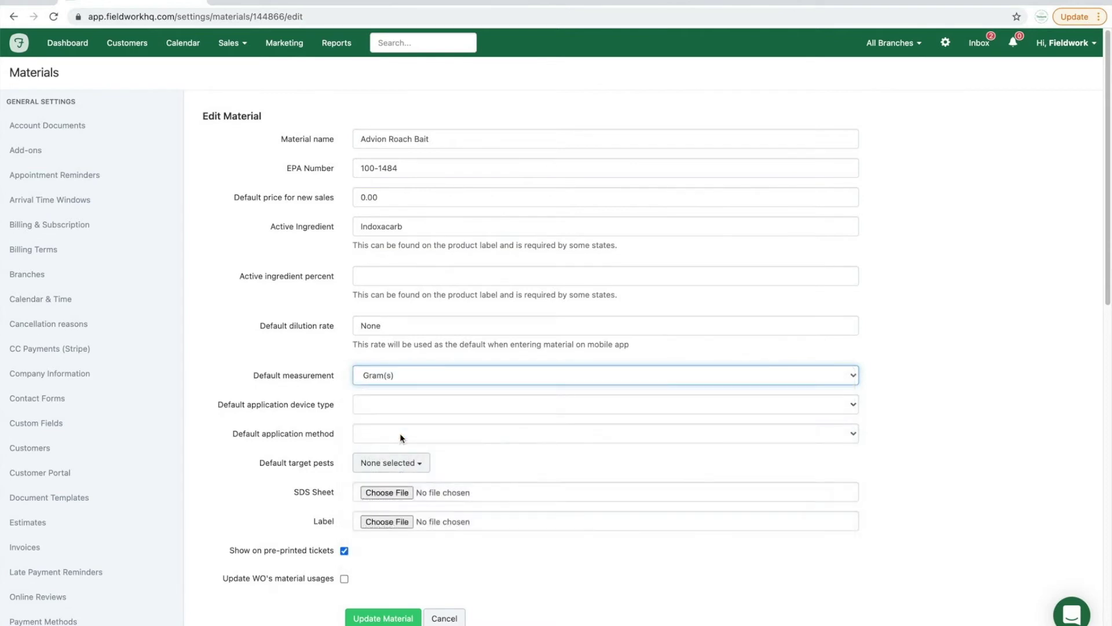
pyautogui.click(380, 404)
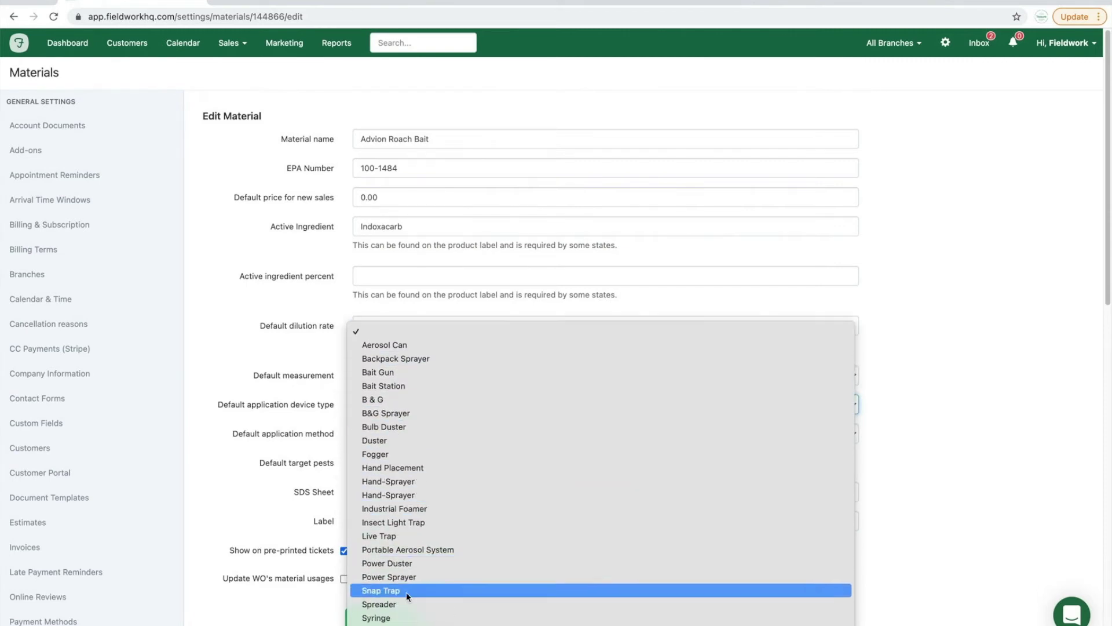
pyautogui.click(404, 618)
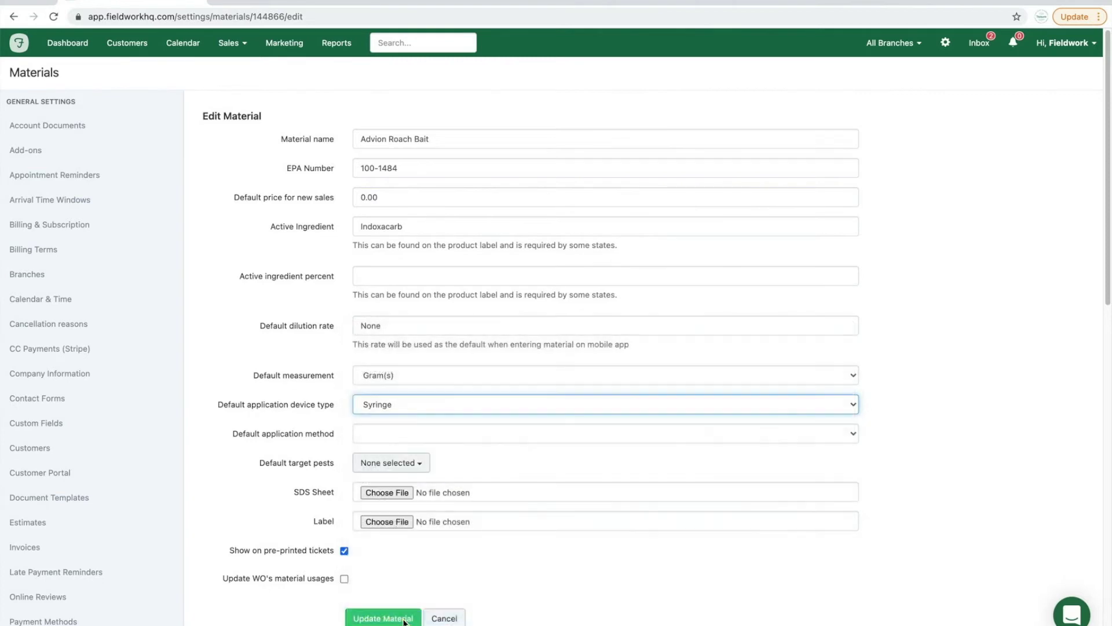
pyautogui.click(387, 435)
pyautogui.click(384, 448)
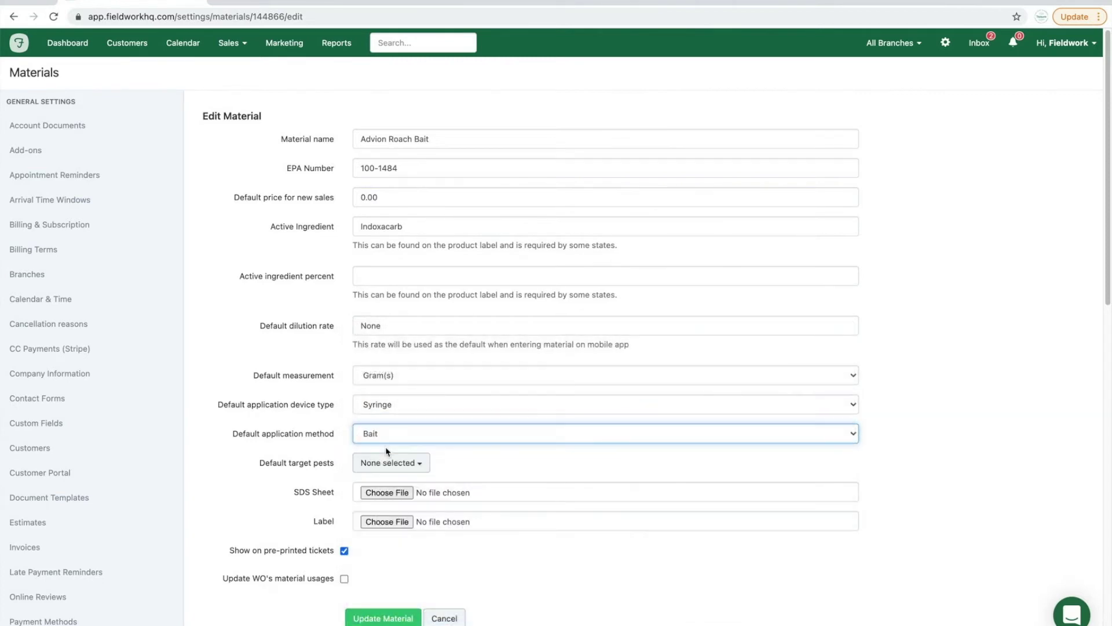
# Add Cockroach as the default target pest and save the updated material.
pyautogui.click(391, 464)
pyautogui.scroll(-3, 402, 545)
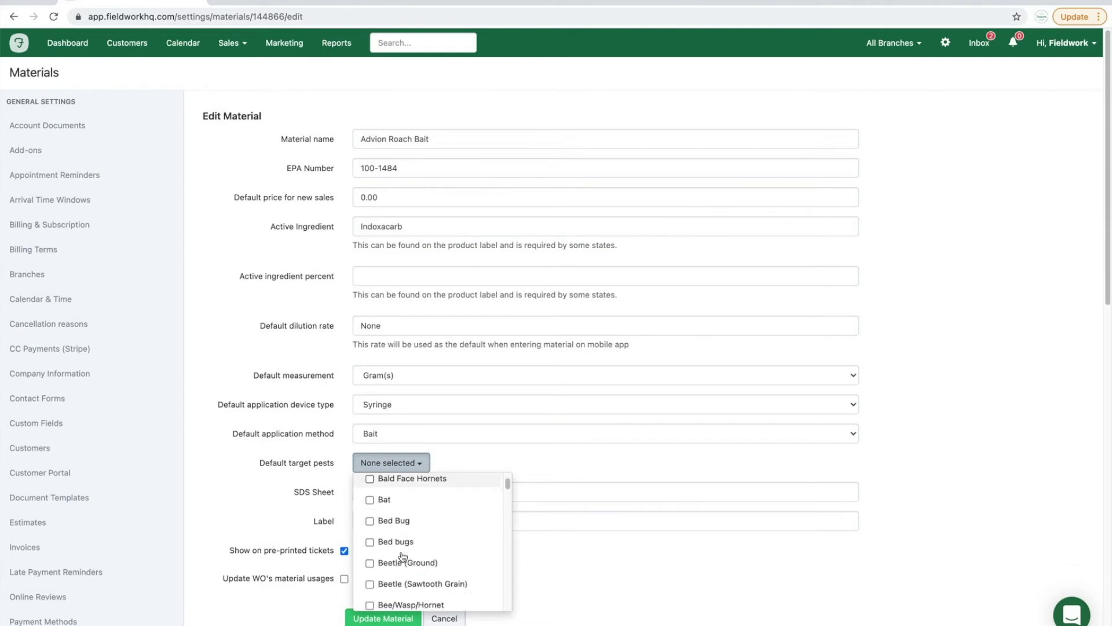
pyautogui.scroll(-5, 403, 556)
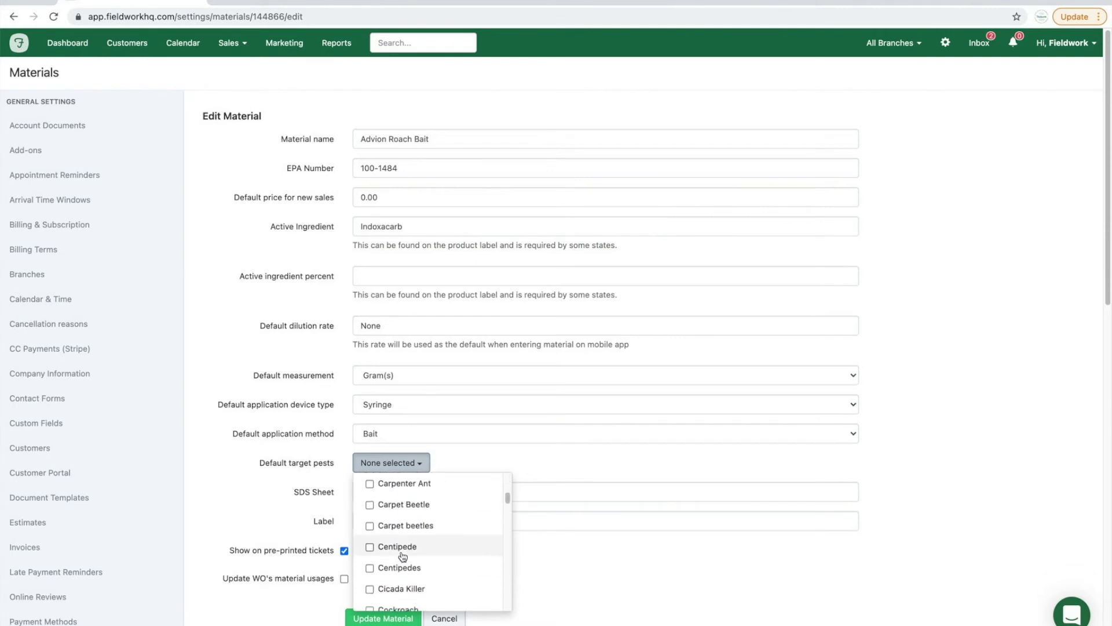
pyautogui.scroll(-2, 403, 556)
pyautogui.click(391, 518)
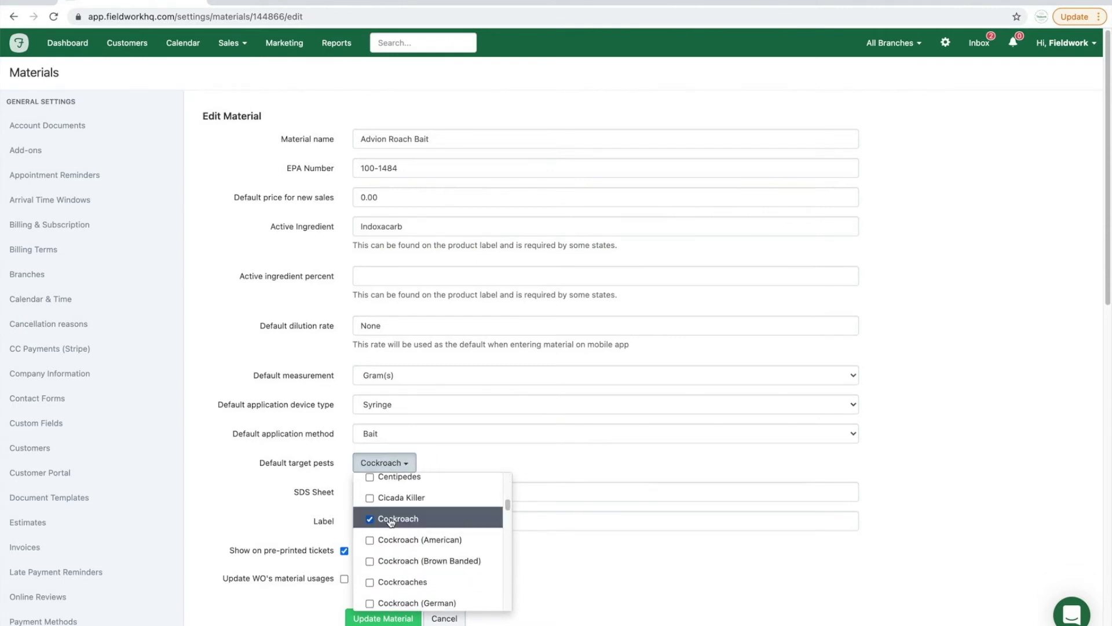
pyautogui.click(279, 509)
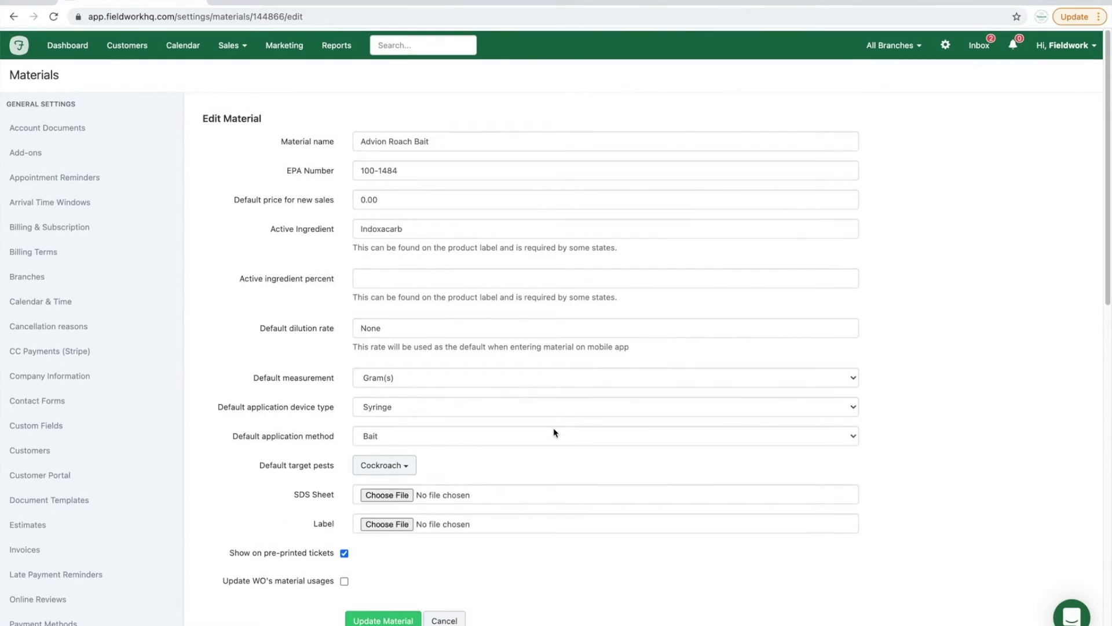
pyautogui.scroll(-2, 553, 432)
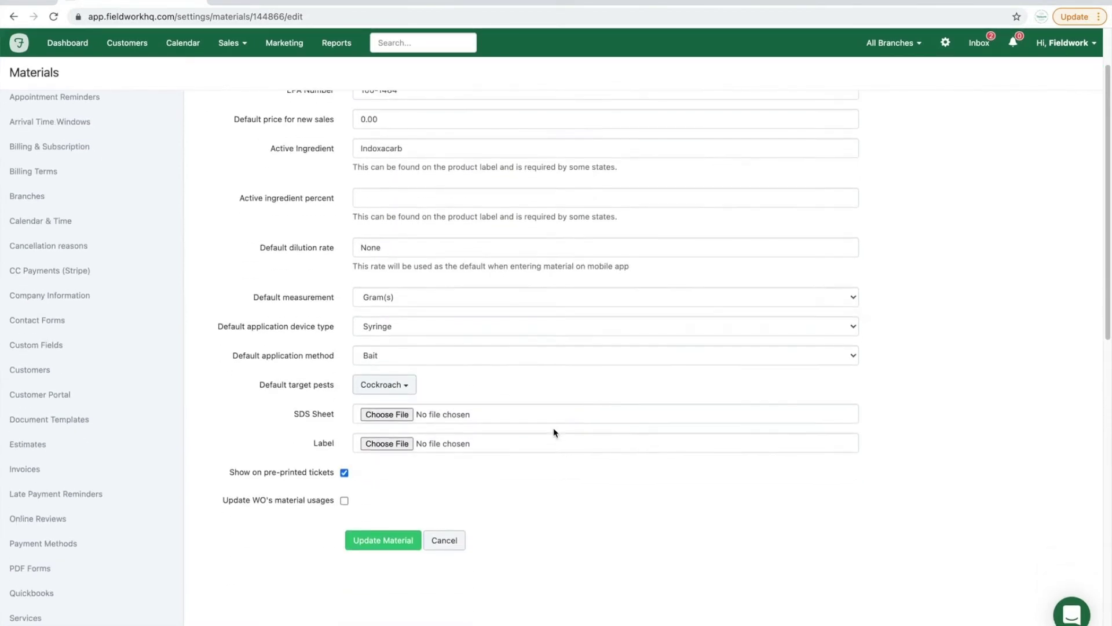
pyautogui.click(382, 539)
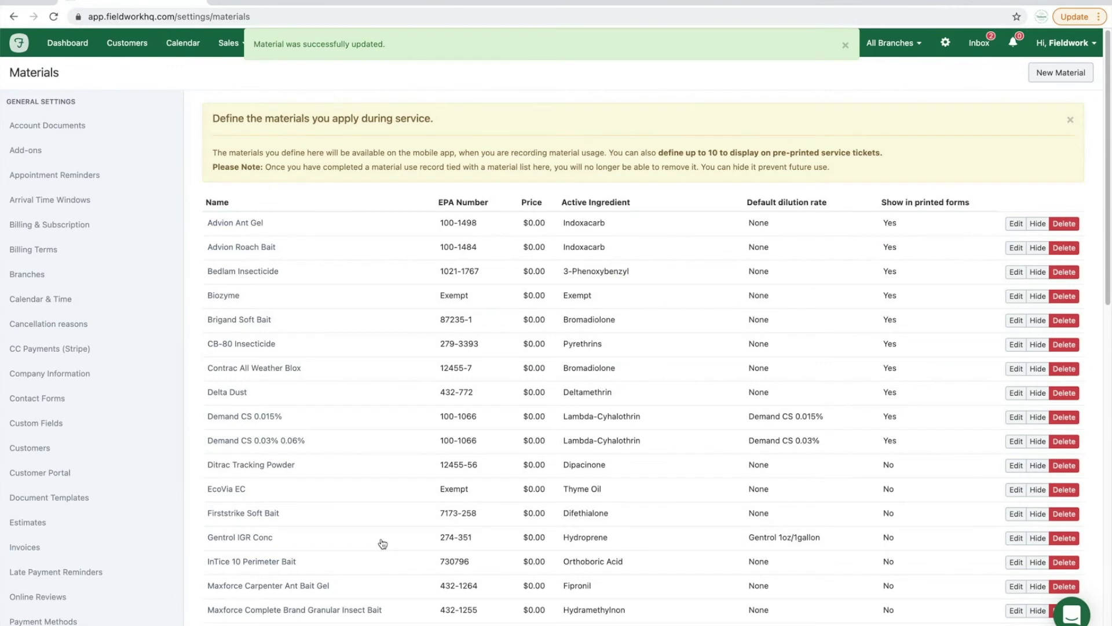
pyautogui.click(1064, 74)
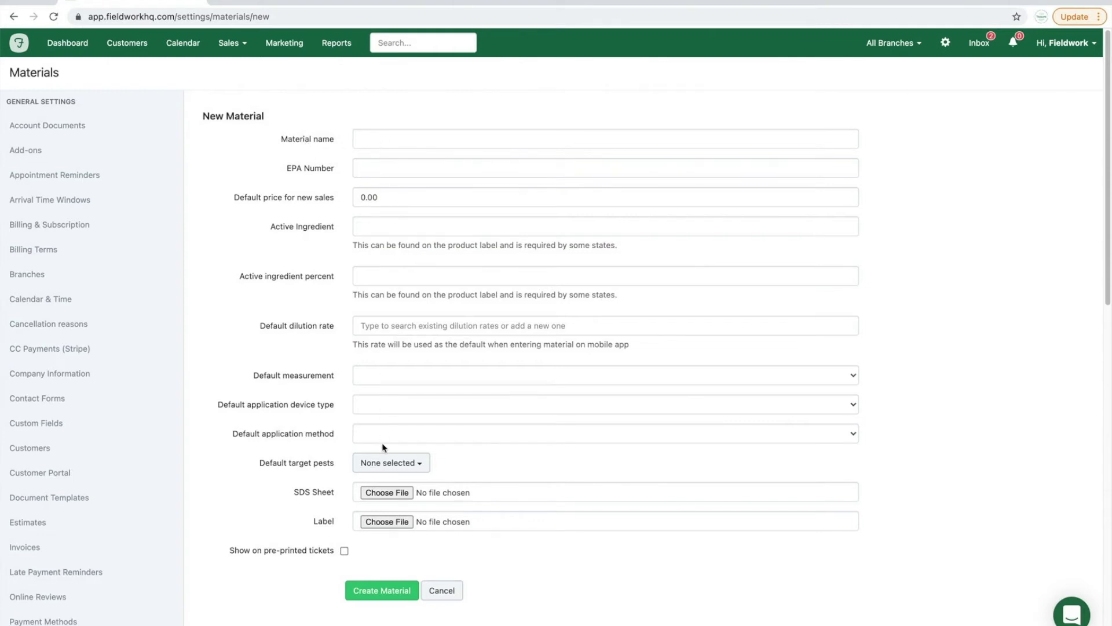
pyautogui.scroll(-3, 382, 448)
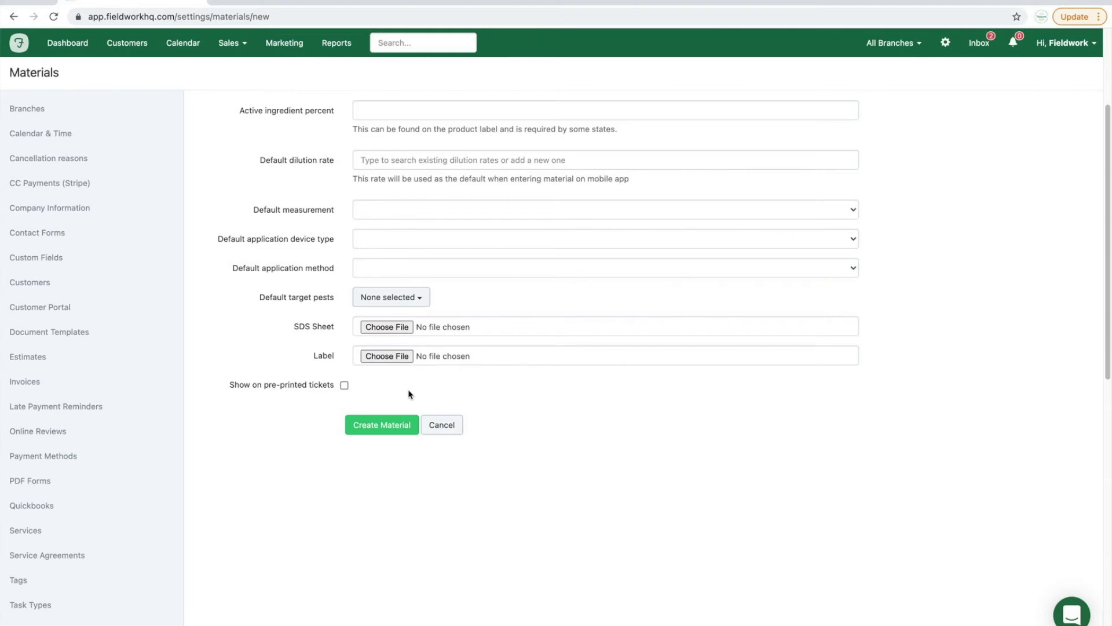
pyautogui.click(454, 428)
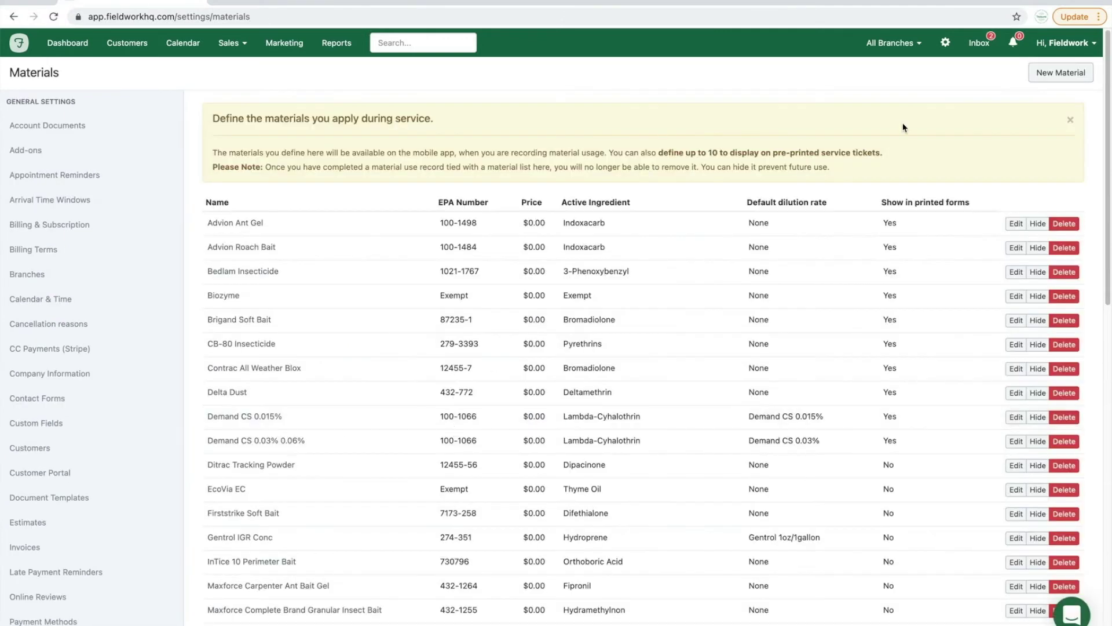
# Go to the Dilution Rates settings, review the existing rates and start a new dilution rate.
pyautogui.click(945, 45)
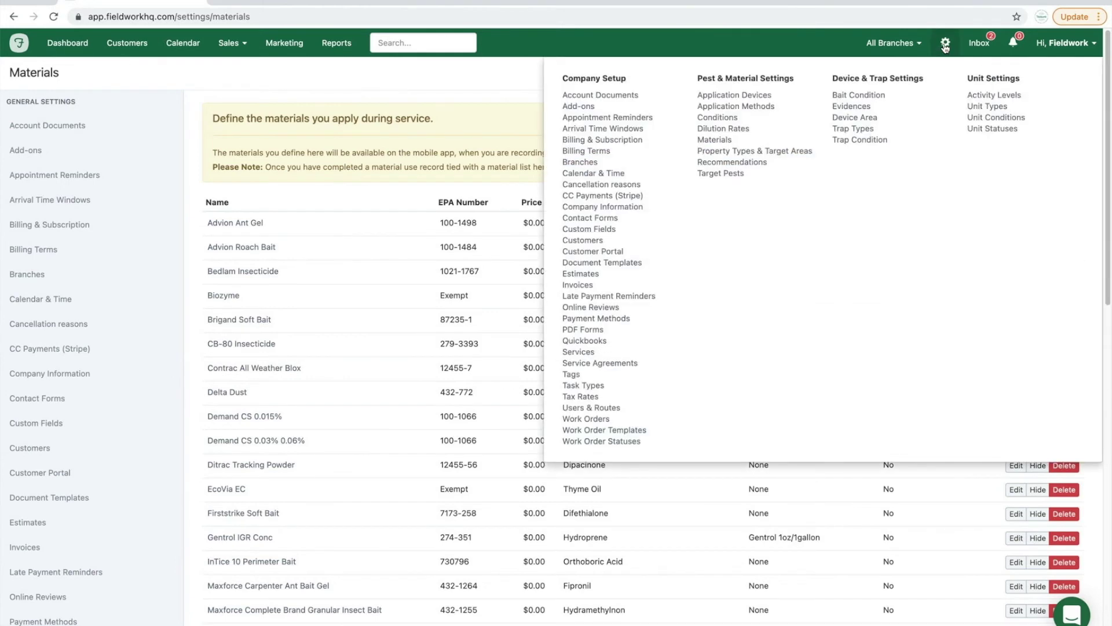
pyautogui.click(716, 131)
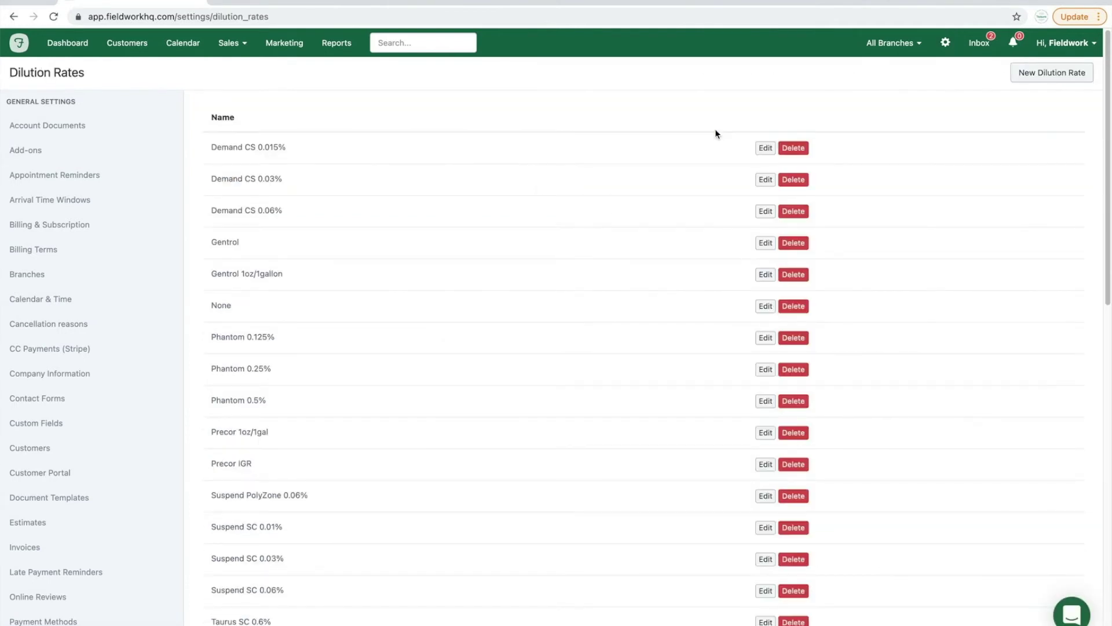
pyautogui.scroll(-3, 571, 308)
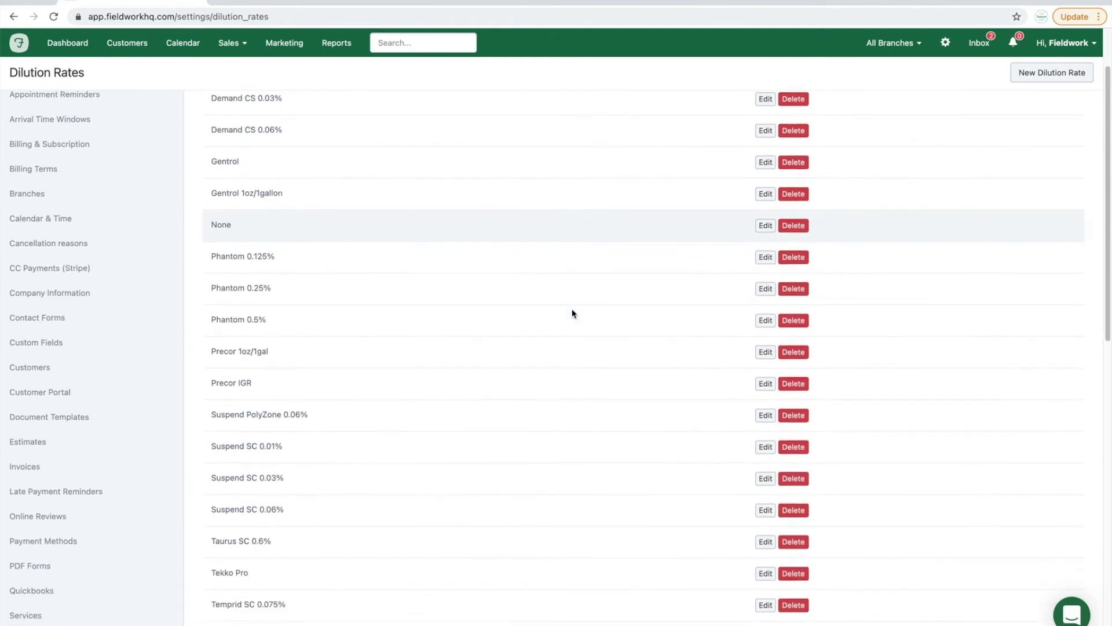
pyautogui.scroll(-1, 571, 313)
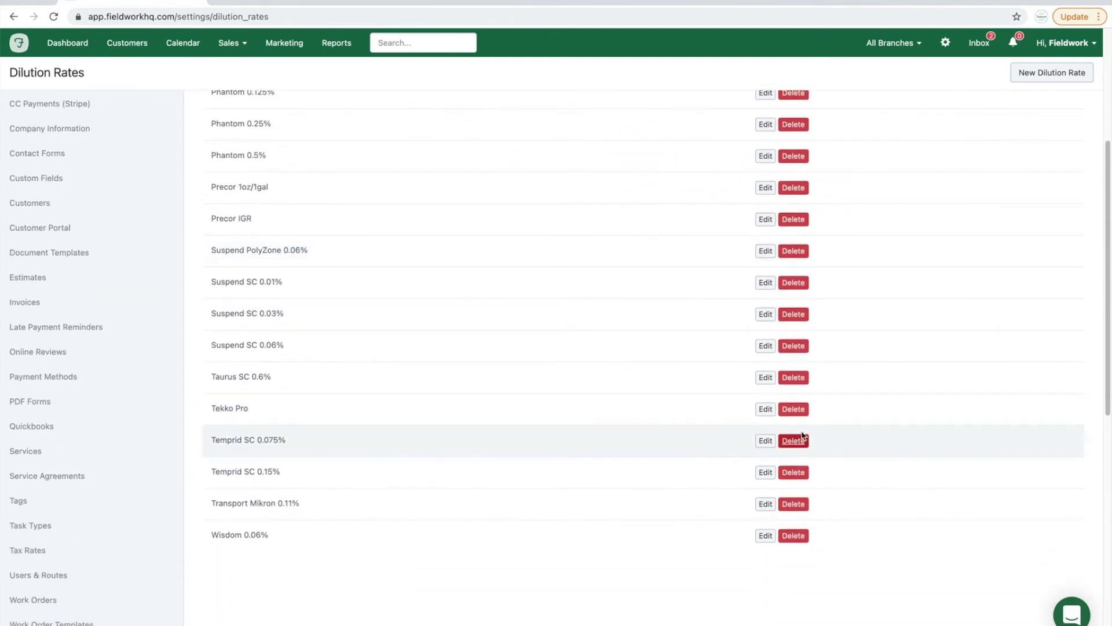
pyautogui.click(804, 413)
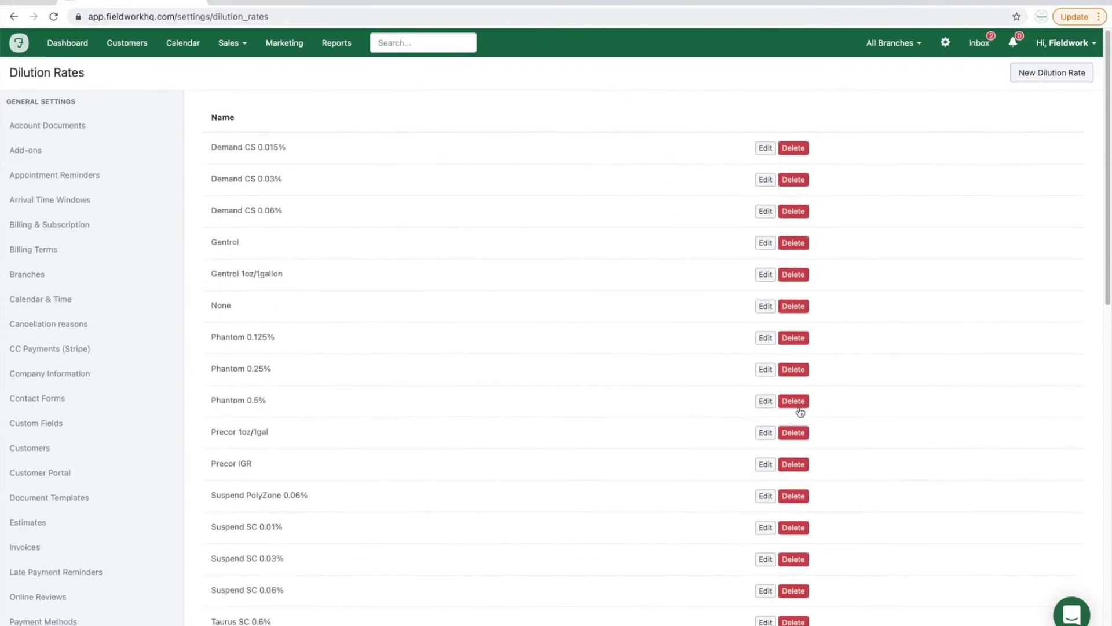
pyautogui.click(1035, 77)
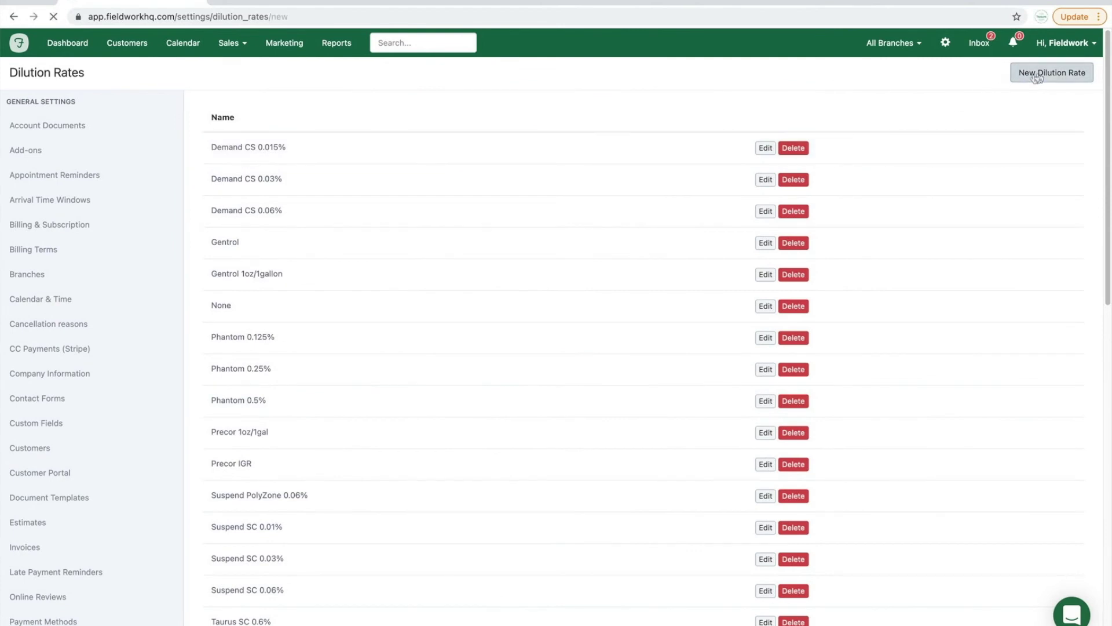
# Create a dilution rate 'Brancd Name - Application instructions - Contracentrate - important info' in Fluid Ounce(s) per Gallon(s).
pyautogui.click(374, 139)
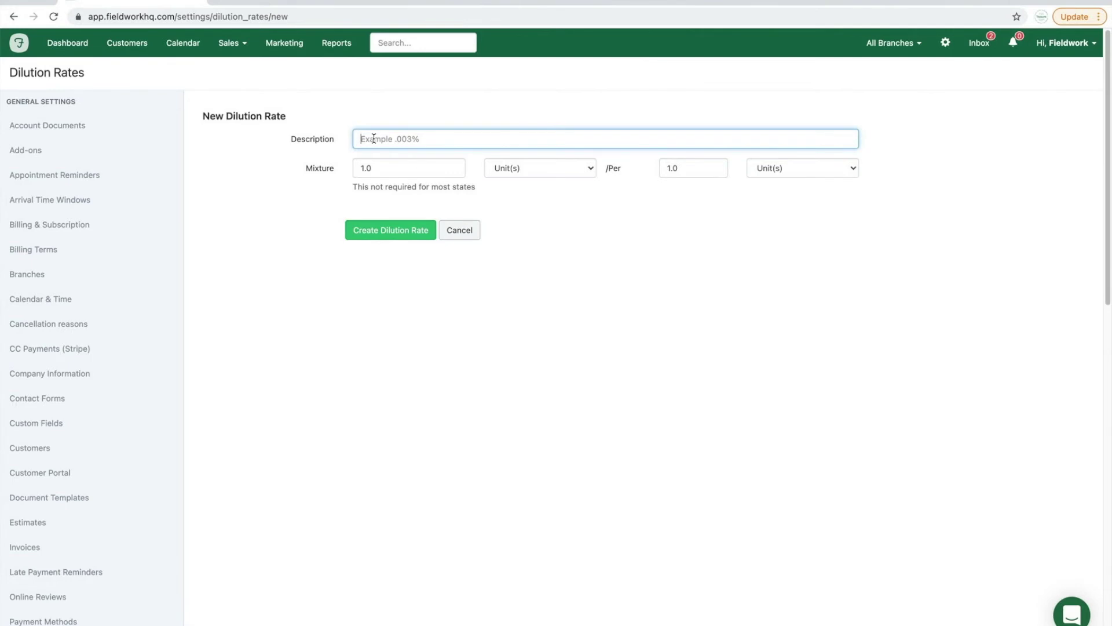
pyautogui.write('Bra')
pyautogui.write('nc')
pyautogui.write('d Name -')
pyautogui.write(' Appl')
pyautogui.write('ication ')
pyautogui.write('instructions')
pyautogui.write(' -')
pyautogui.write(' Cont')
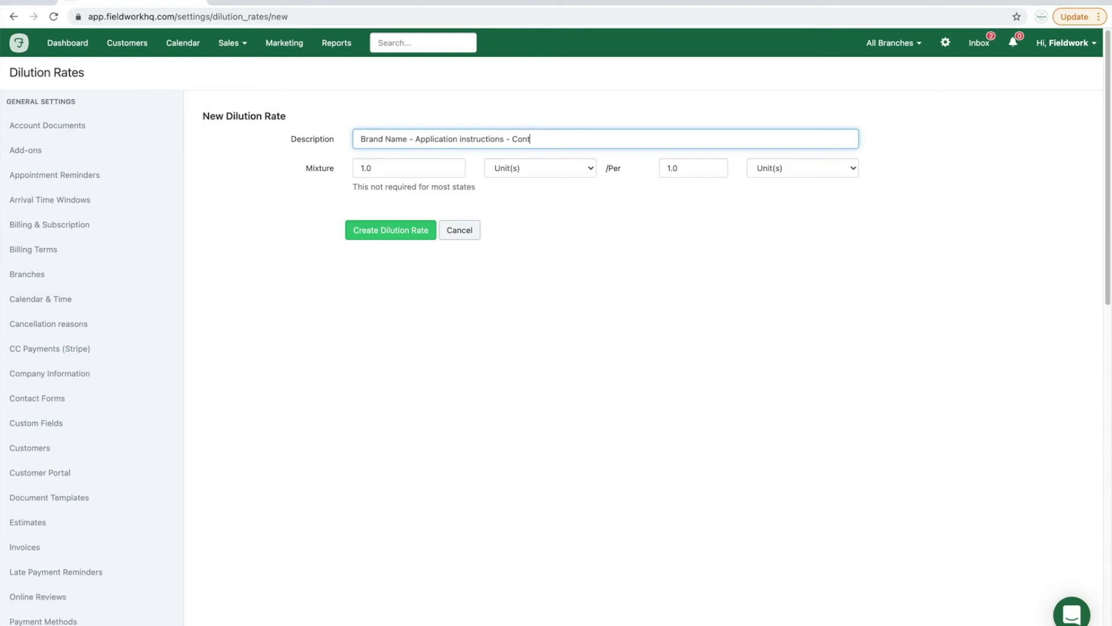
pyautogui.write('ra')
pyautogui.write('centrate - important info')
pyautogui.click(777, 173)
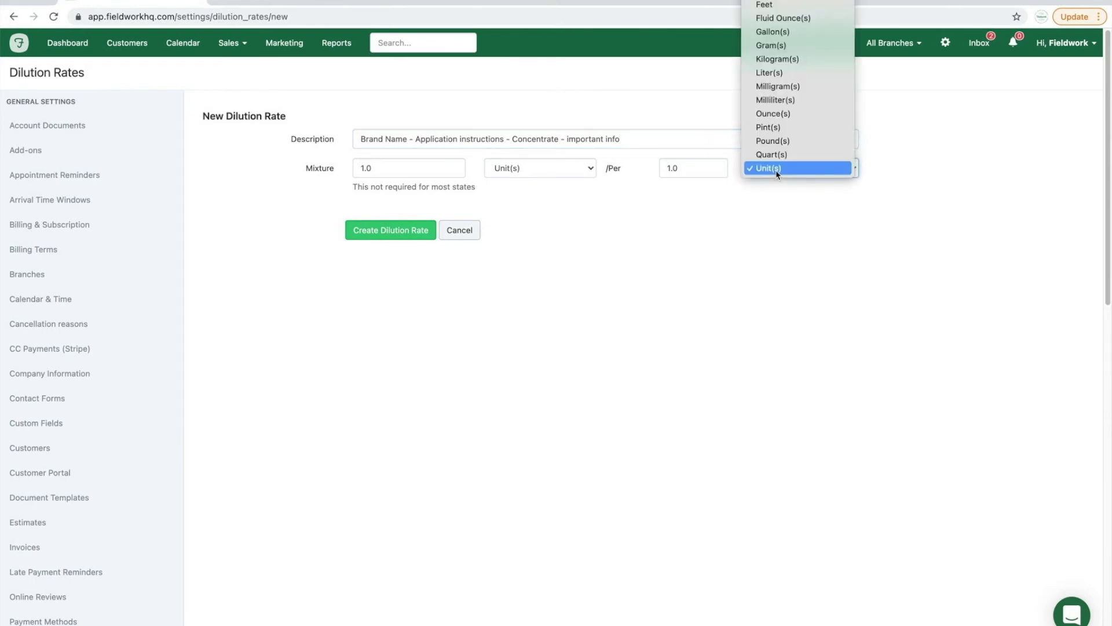
pyautogui.click(787, 32)
pyautogui.click(527, 168)
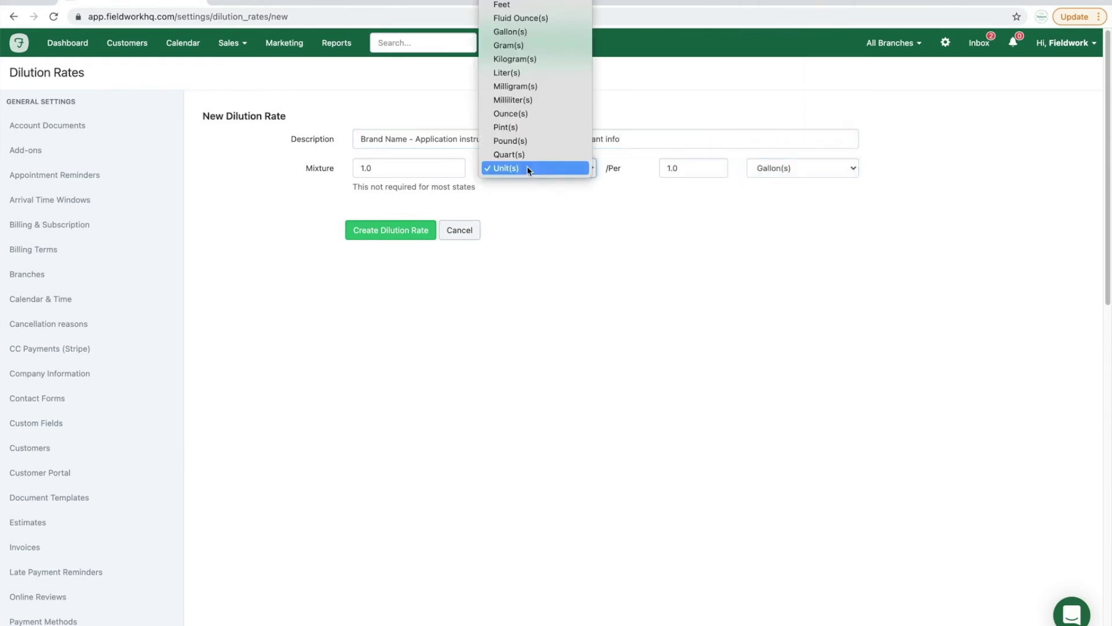
pyautogui.click(548, 18)
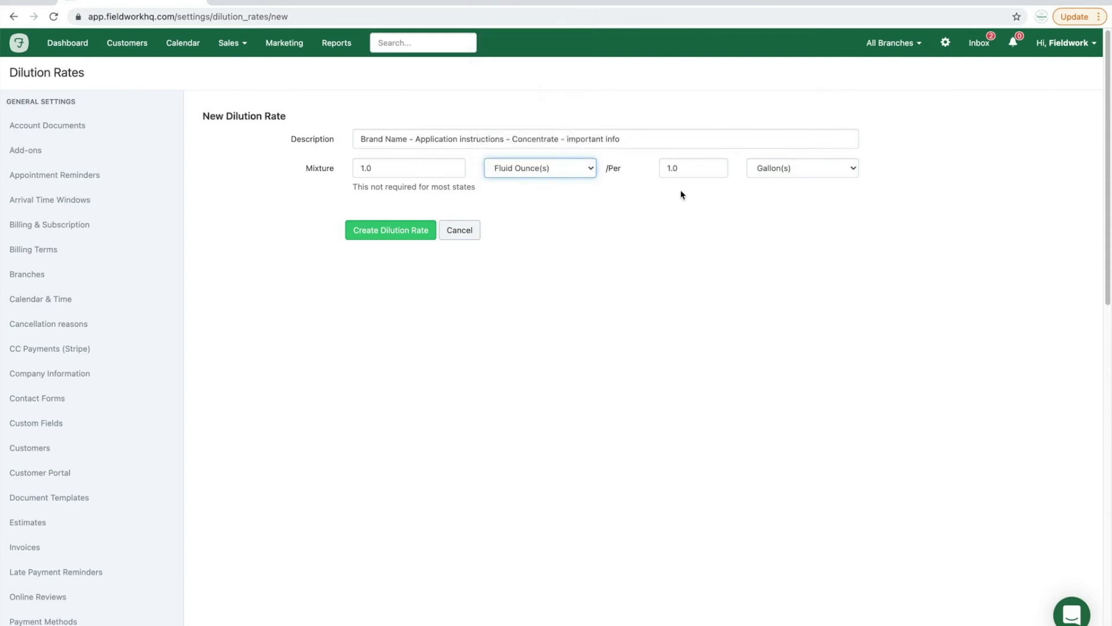
pyautogui.click(403, 231)
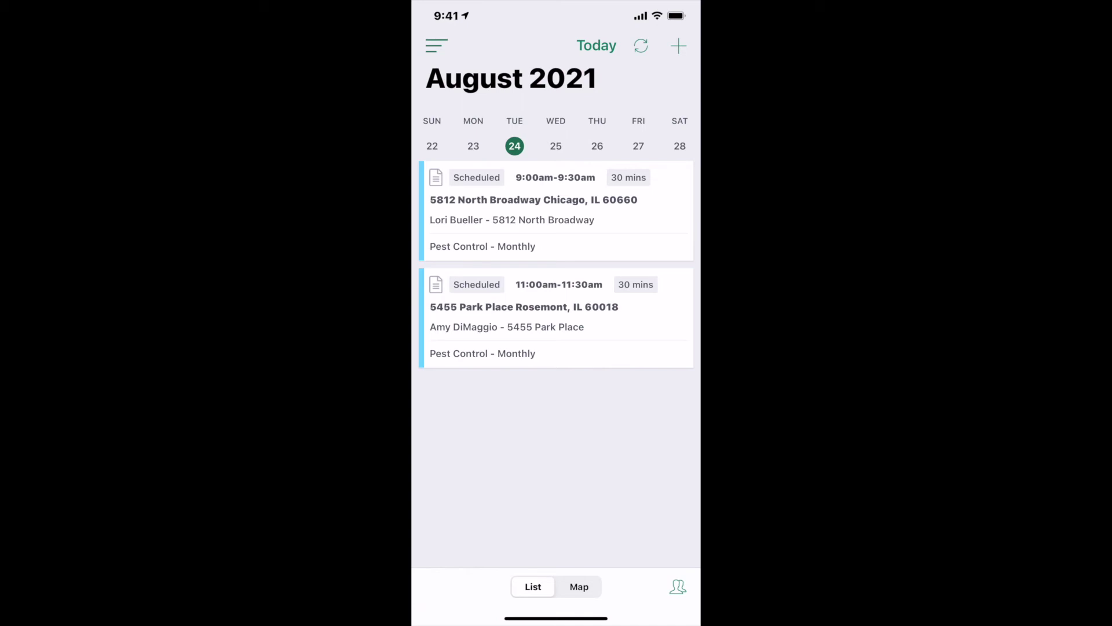
# Open Work Order #2328 and expand its Recommendation, Conditions and Material Use sections.
pyautogui.click(533, 211)
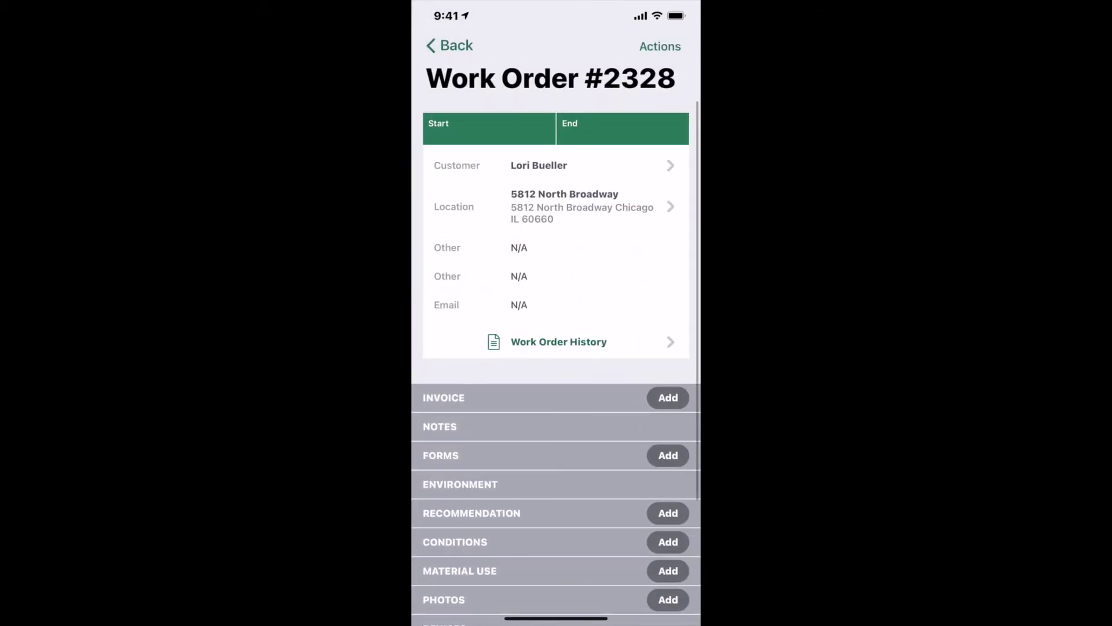
pyautogui.scroll(-5, 556, 347)
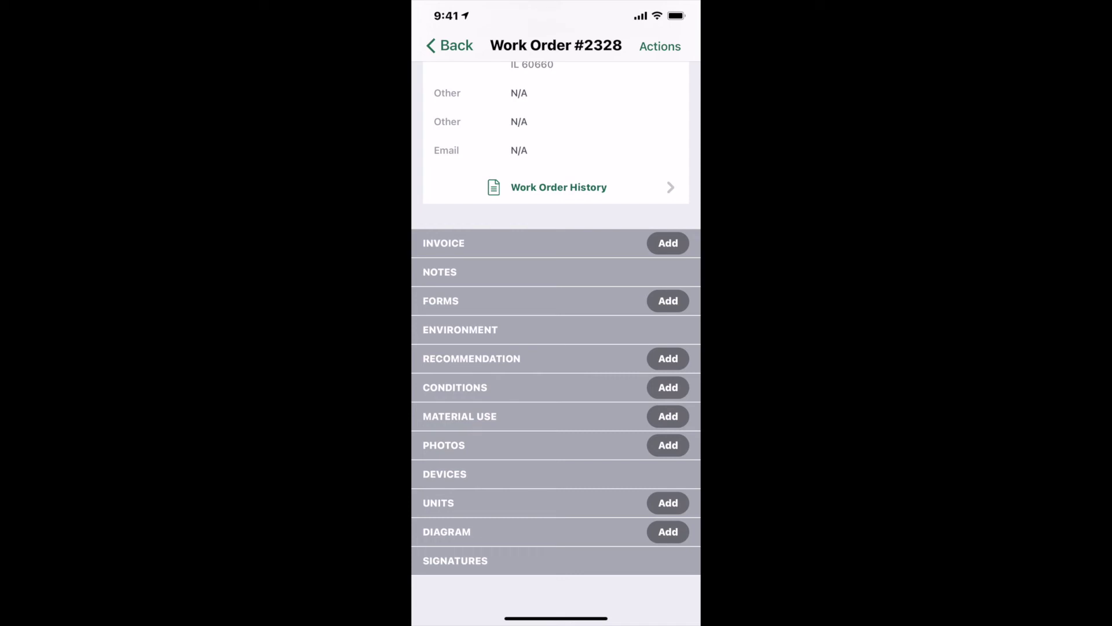
pyautogui.click(472, 358)
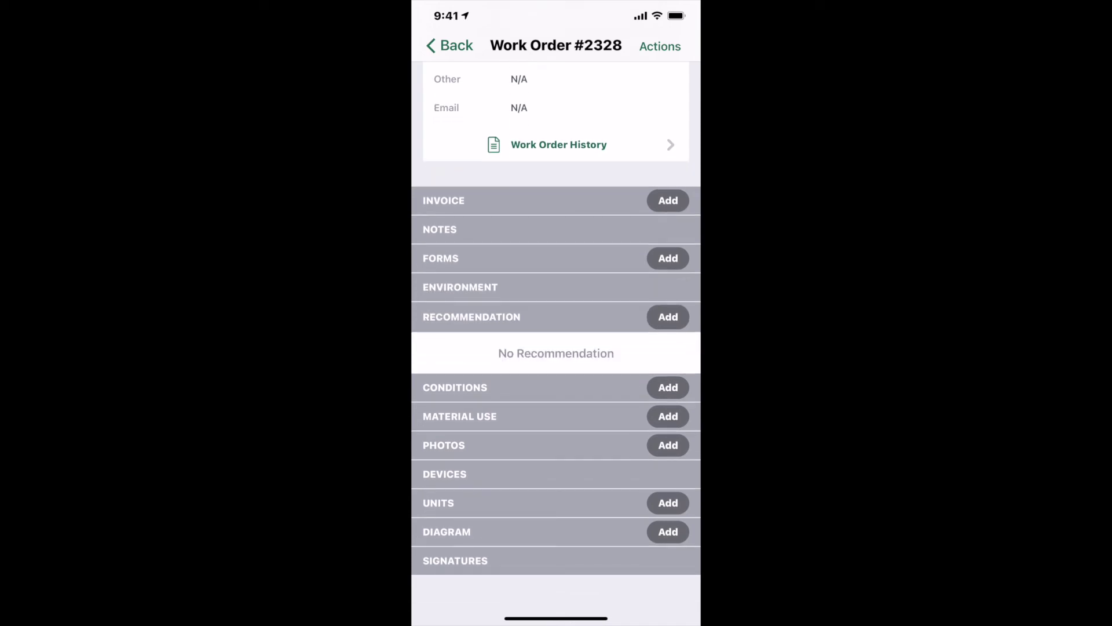
pyautogui.click(455, 387)
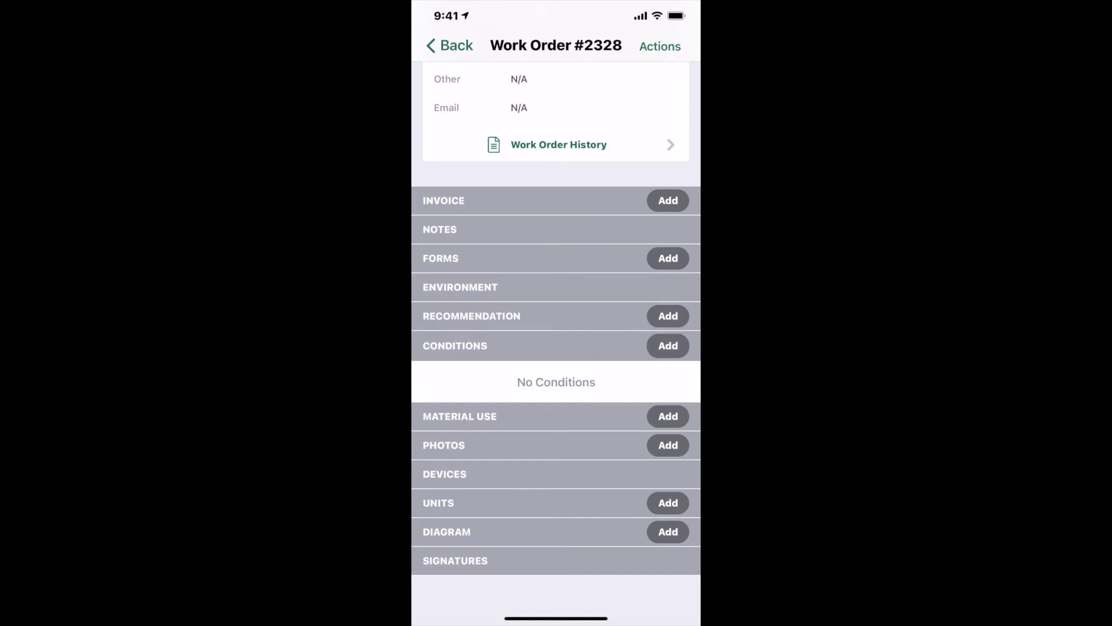
pyautogui.click(460, 416)
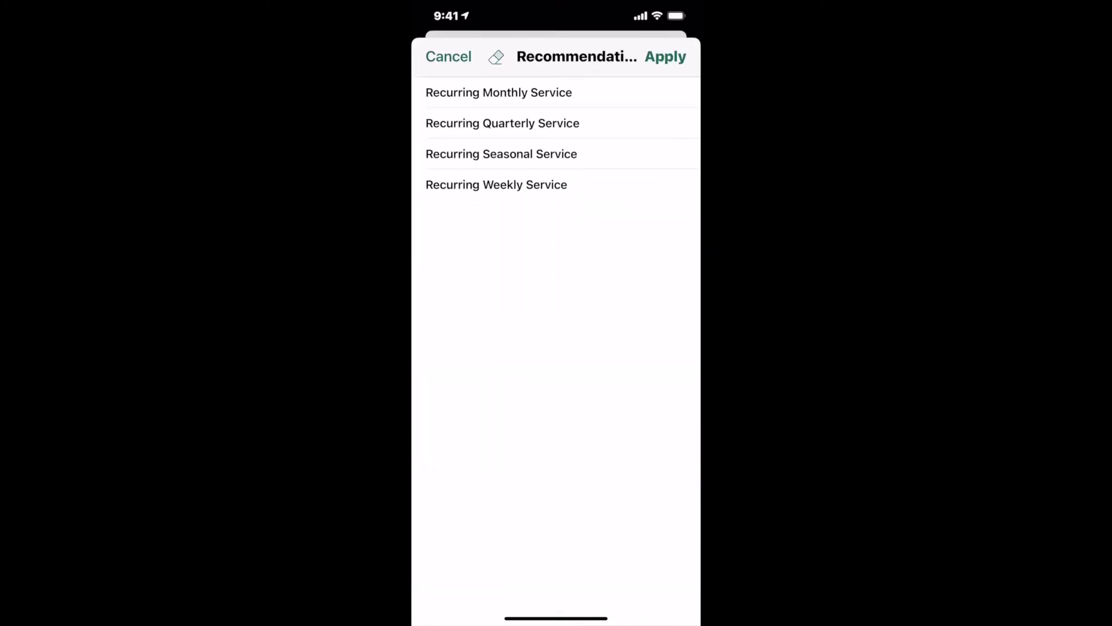
# Recommend Recurring Monthly, Quarterly, Seasonal and Weekly Service on the work order.
pyautogui.click(498, 93)
pyautogui.click(502, 122)
pyautogui.click(501, 153)
pyautogui.click(497, 184)
pyautogui.click(665, 56)
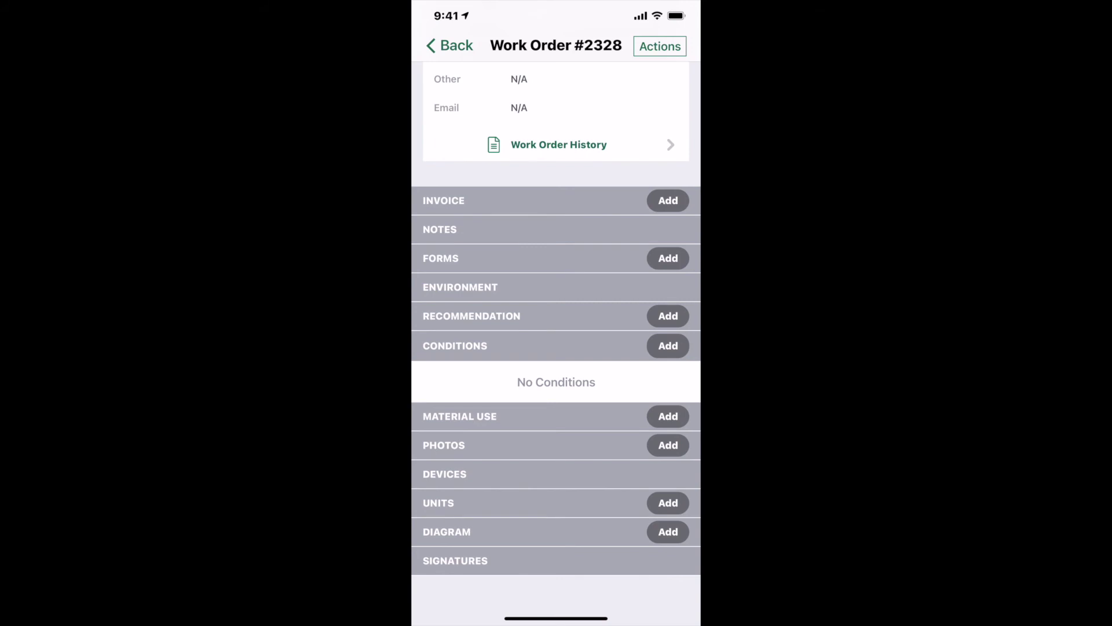
# Record Clogged Drains, Excessive Food Debris on Counters & Floors and Poor Sanitation as conditions.
pyautogui.click(668, 345)
pyautogui.click(468, 93)
pyautogui.click(523, 126)
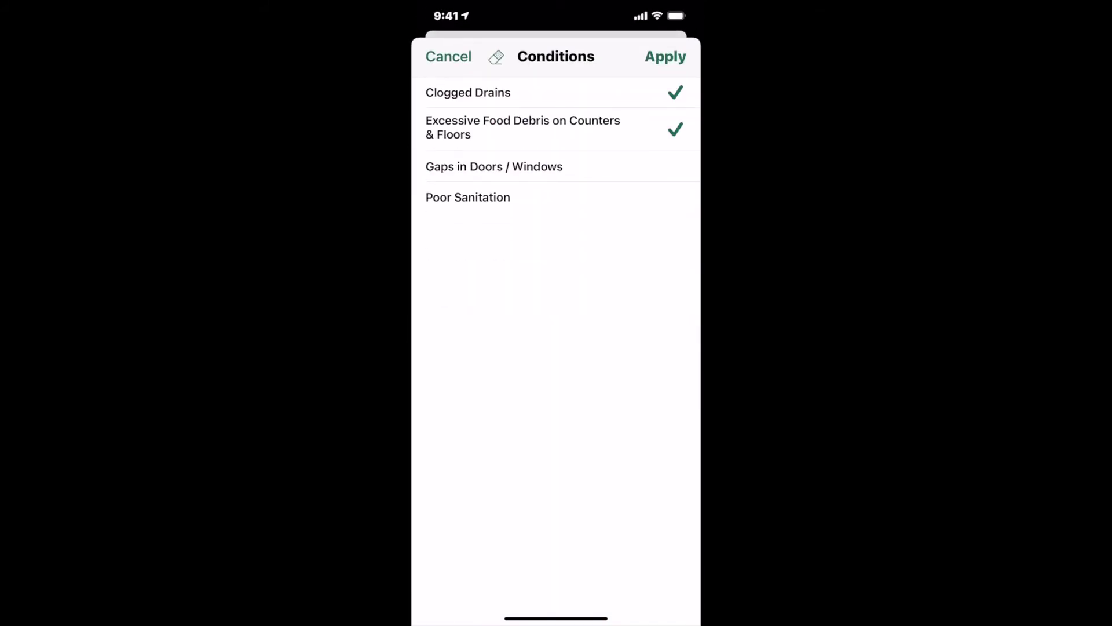
pyautogui.click(494, 166)
pyautogui.click(468, 197)
pyautogui.click(494, 166)
pyautogui.click(665, 56)
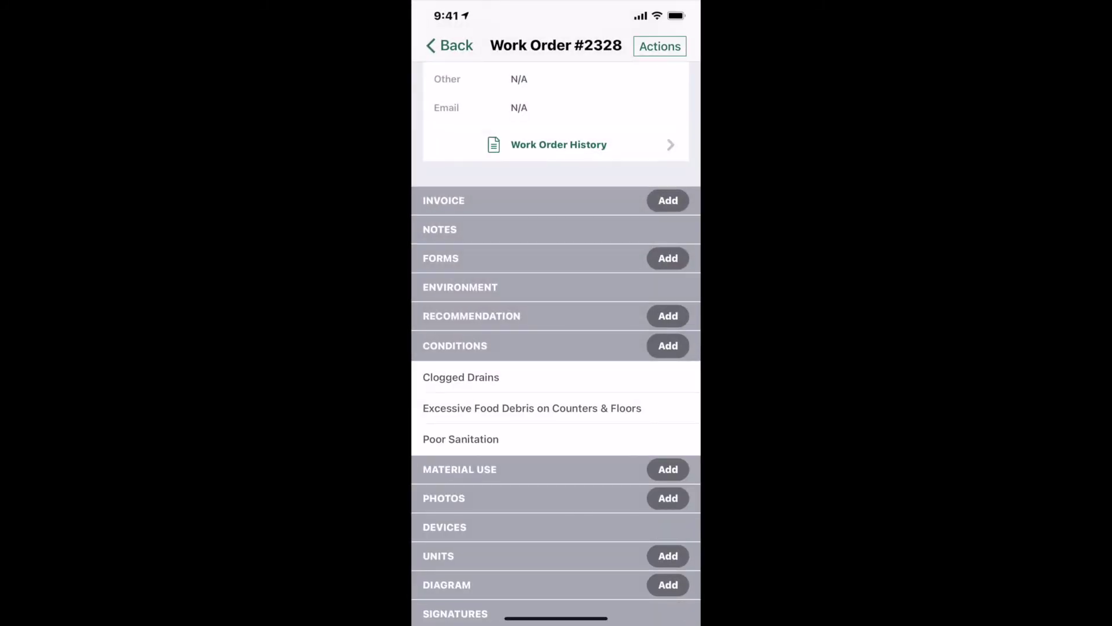
pyautogui.click(459, 469)
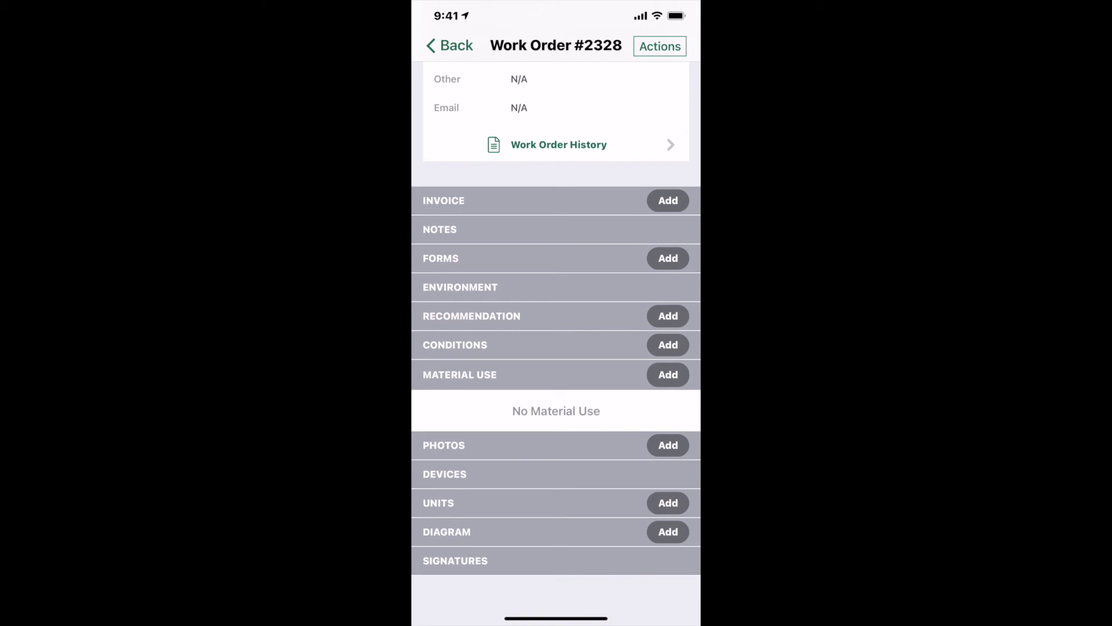
# Add Advion Ant Gel as a used material with a quantity of 12.
pyautogui.click(668, 375)
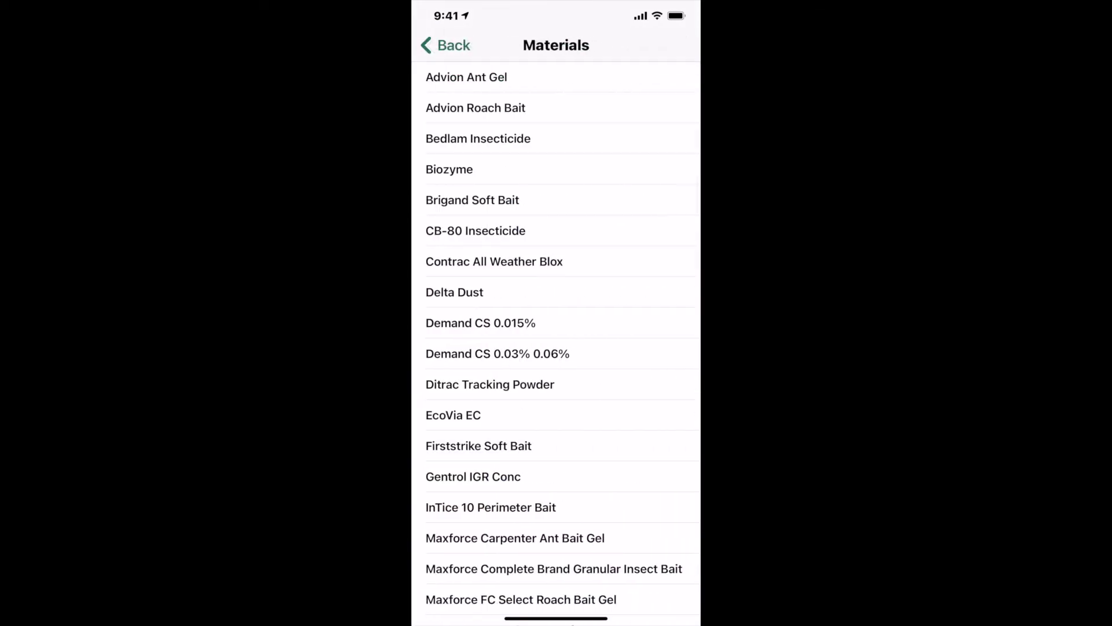
pyautogui.click(466, 77)
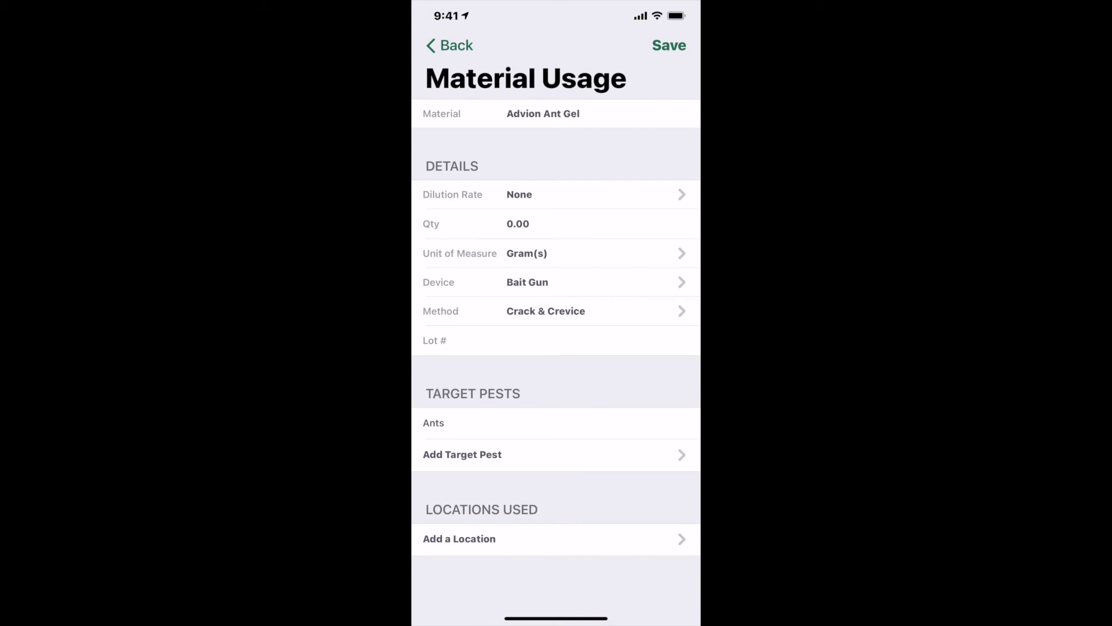
pyautogui.click(518, 224)
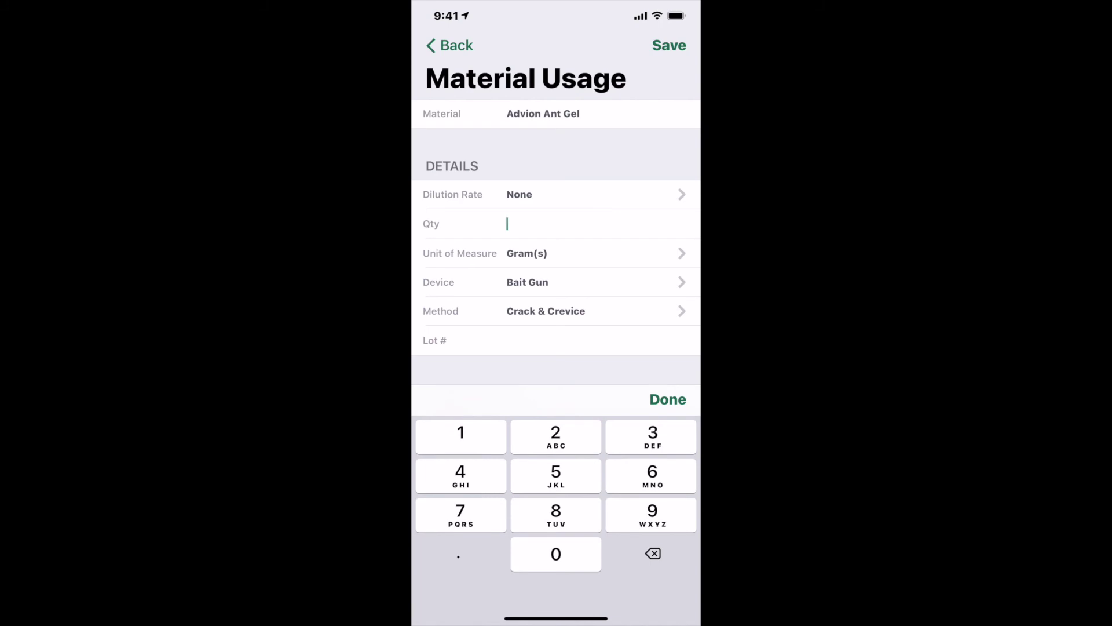
pyautogui.write('12')
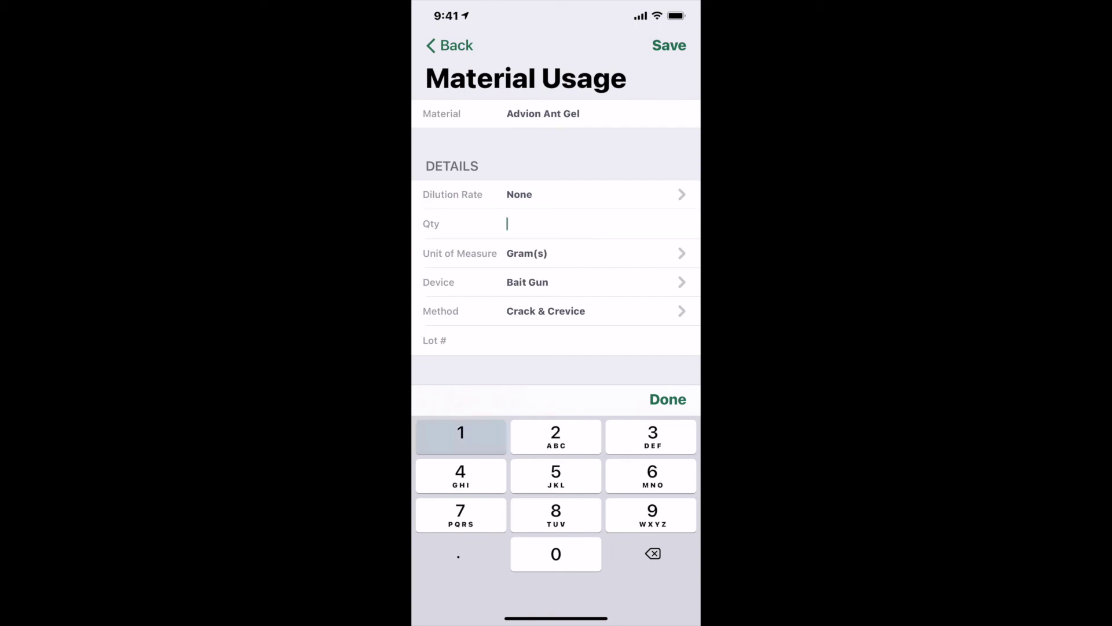
pyautogui.click(668, 399)
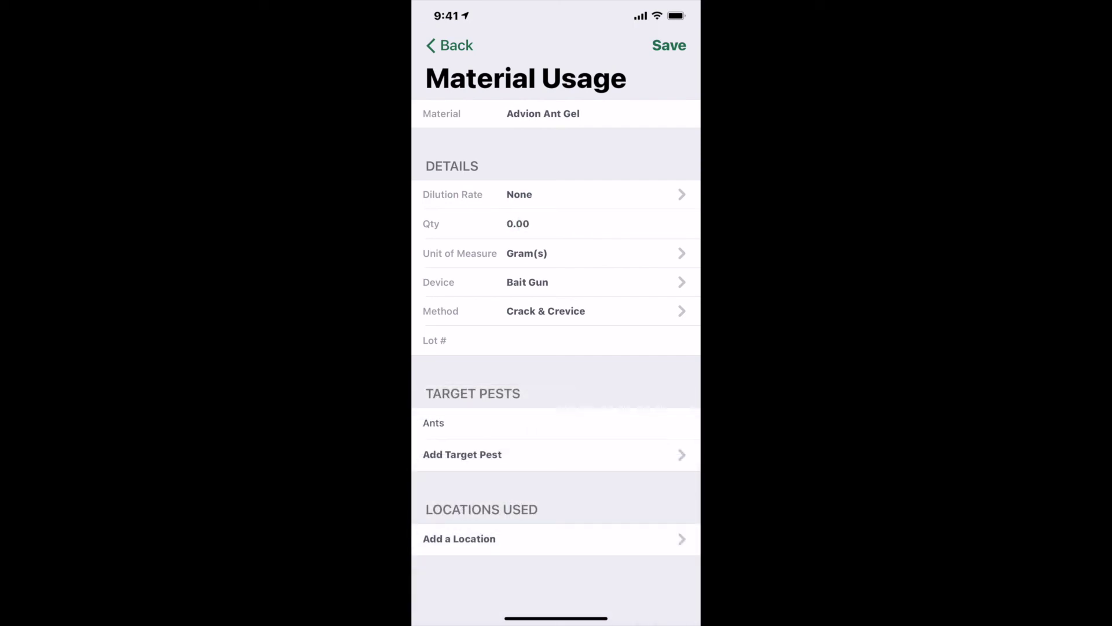
pyautogui.click(518, 224)
pyautogui.write('12')
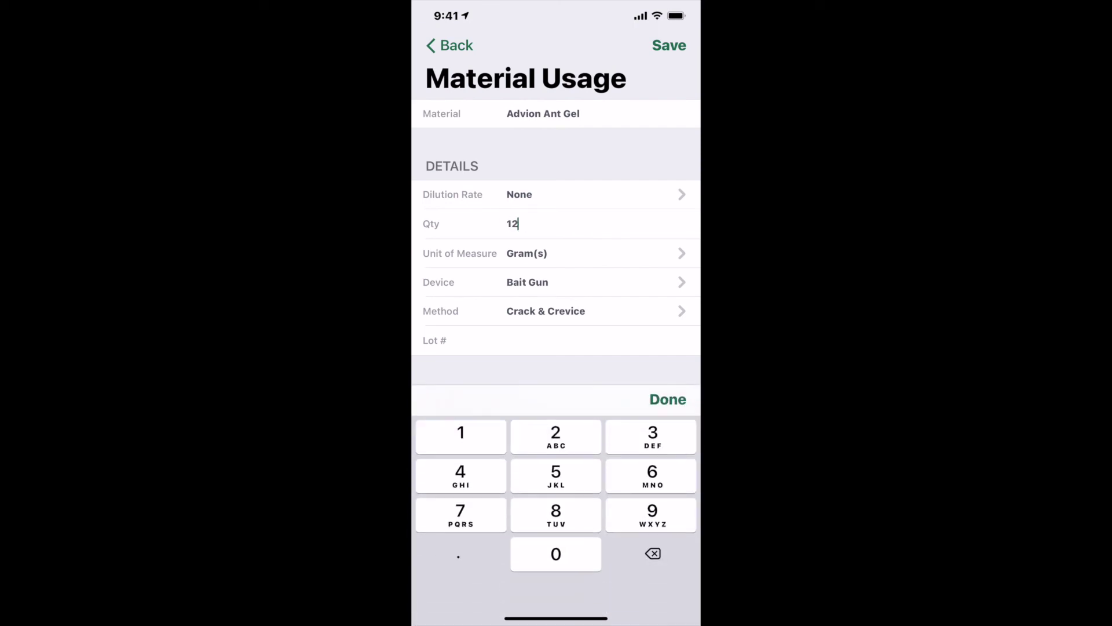
pyautogui.click(667, 399)
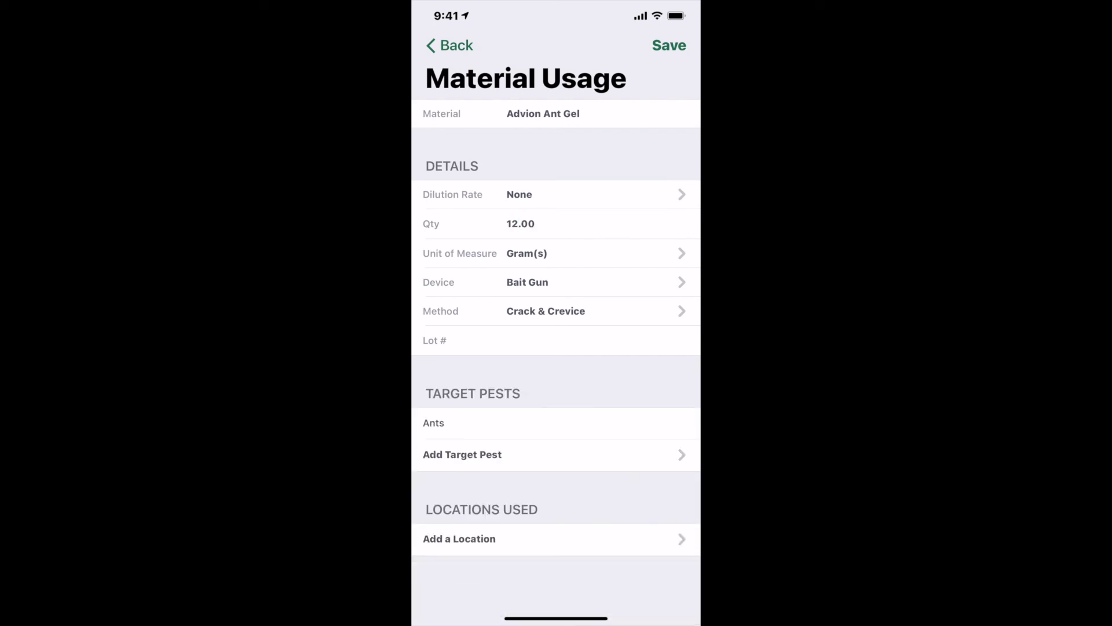
# Set the material's locations to Basement and Bathroom(s) and save the usage record.
pyautogui.click(459, 538)
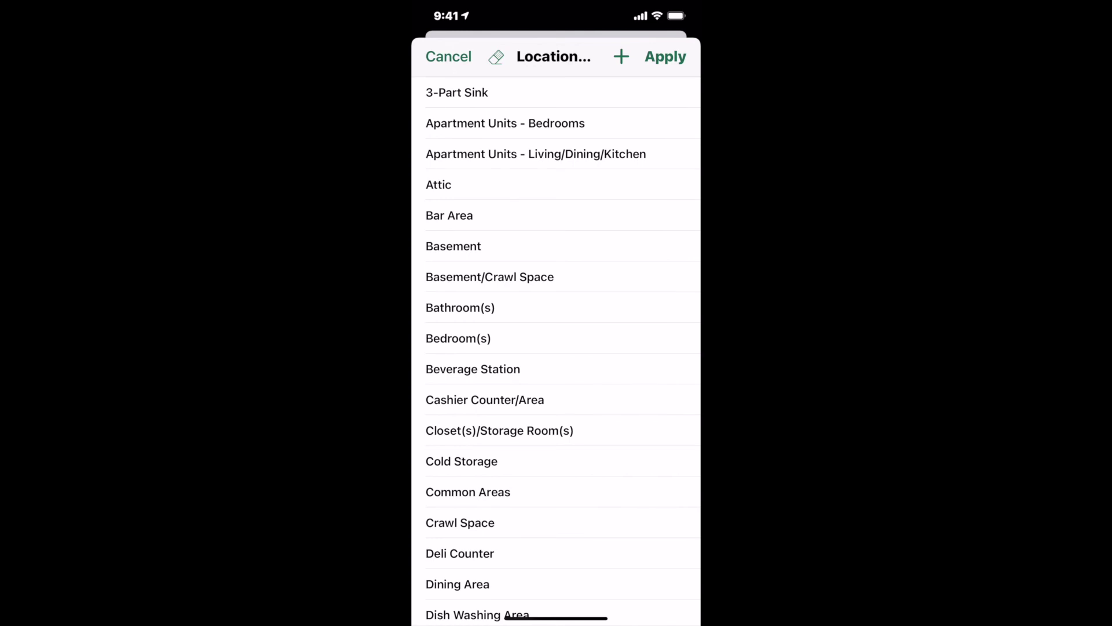
pyautogui.click(453, 247)
pyautogui.click(460, 308)
pyautogui.click(666, 56)
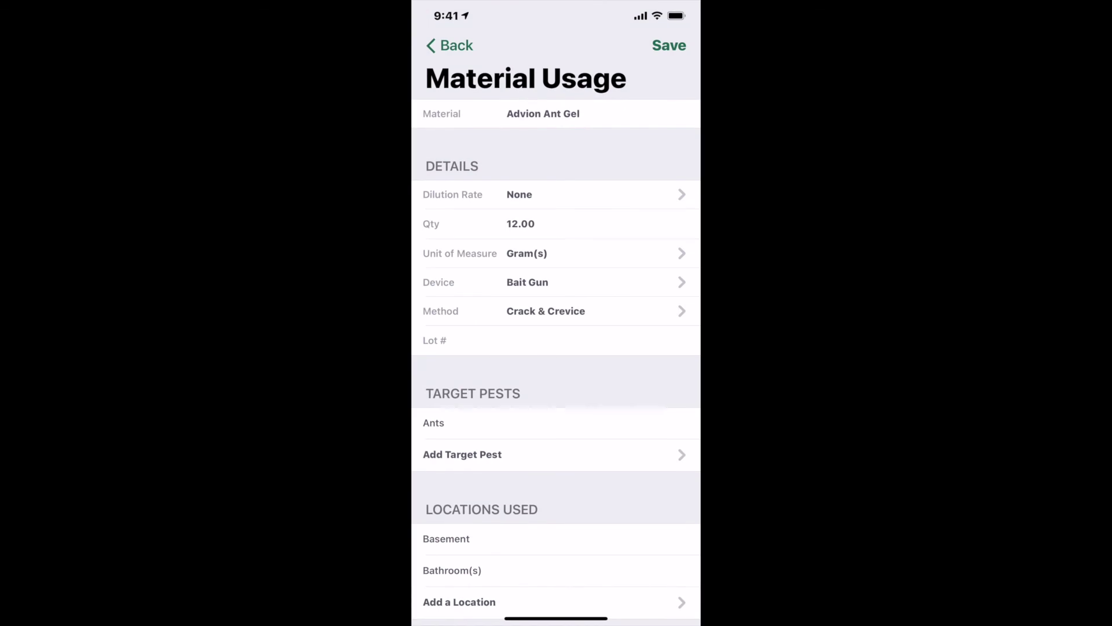
pyautogui.click(669, 45)
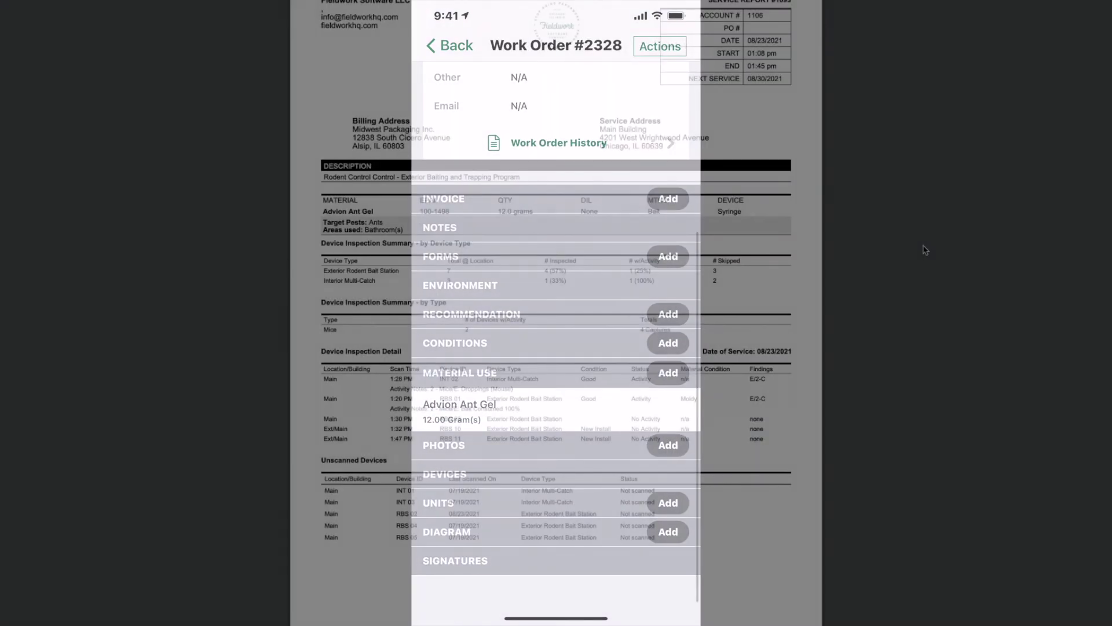